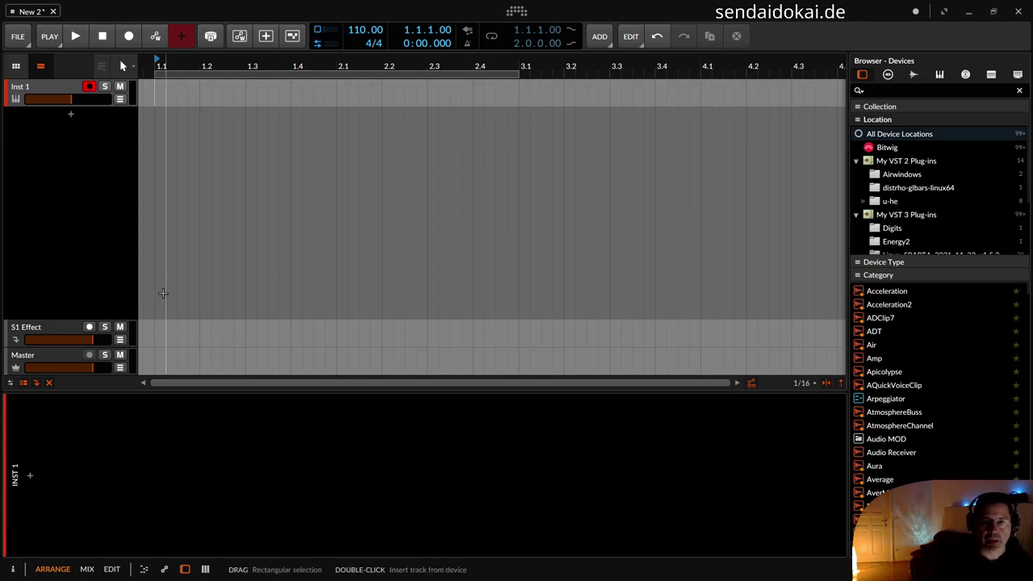
Step: Add the Polymer synth to the instrument track's empty device chain
left_click(29, 475)
type("pol")
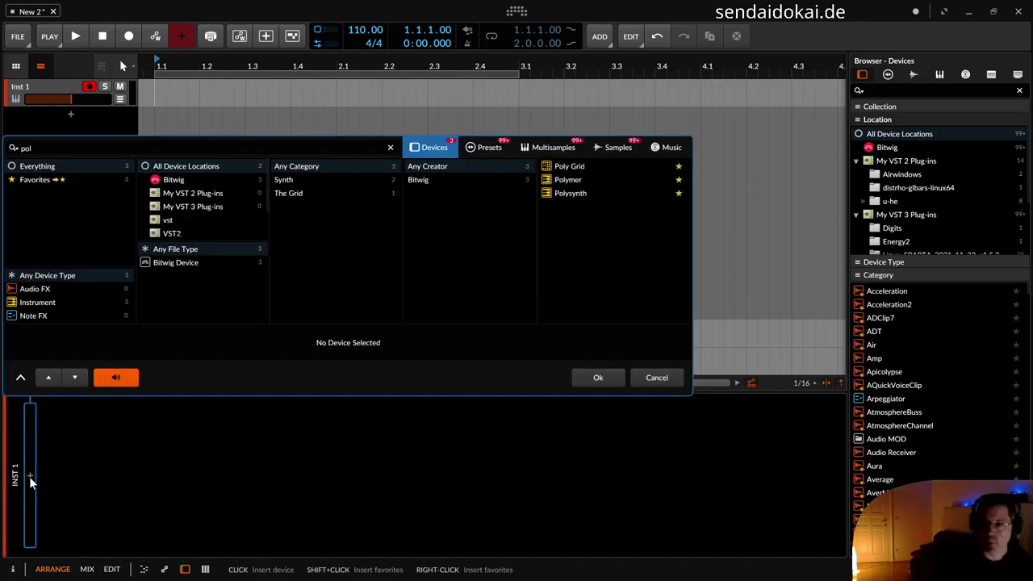
key("Down")
key("Return")
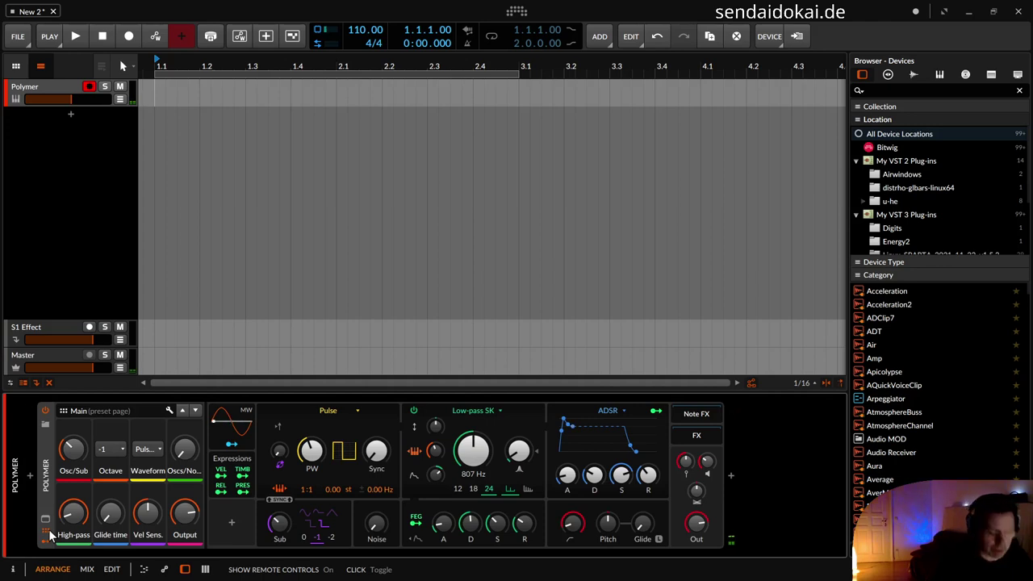
Step: Set the Polymer track's pitch-bend range to -24 and 24, and disable its PB → Expression conversion
key("i")
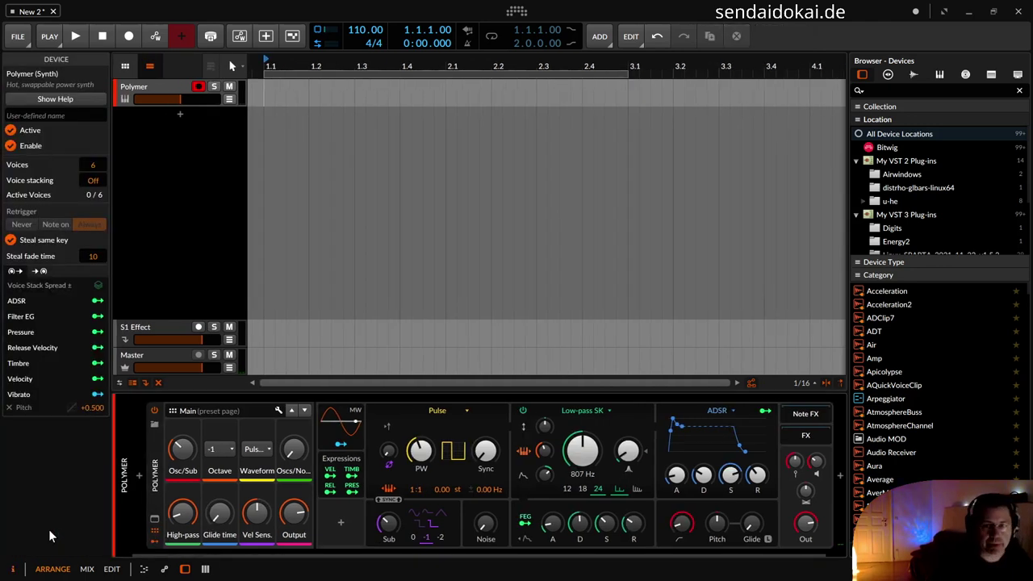
left_click(149, 87)
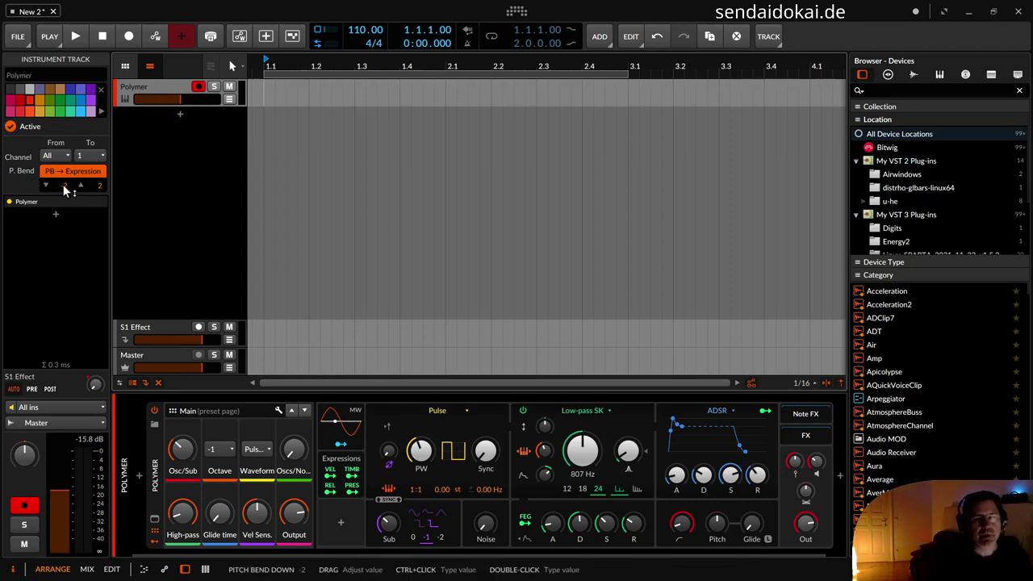
left_click_drag(64, 188, 103, 191)
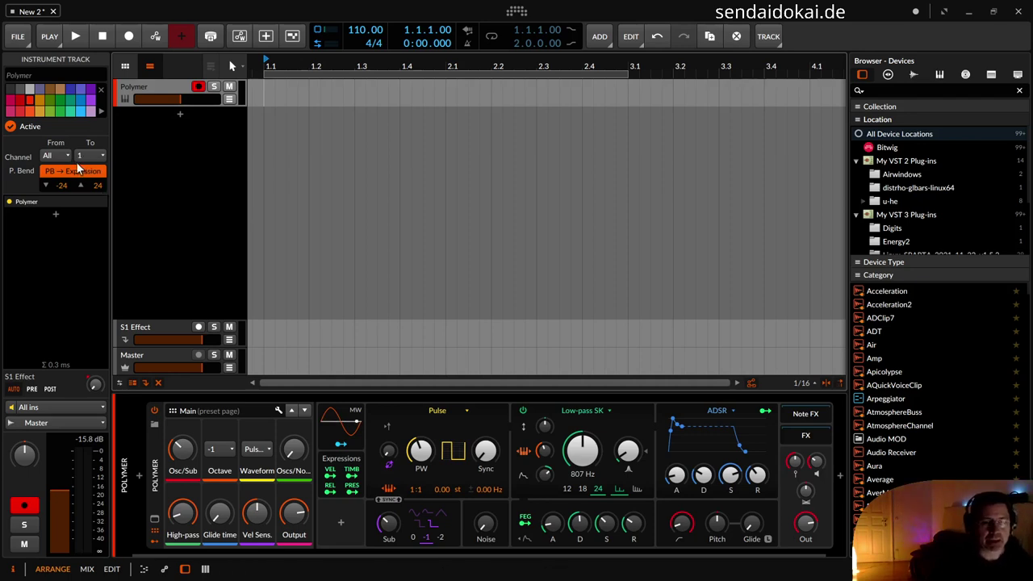
left_click(50, 172)
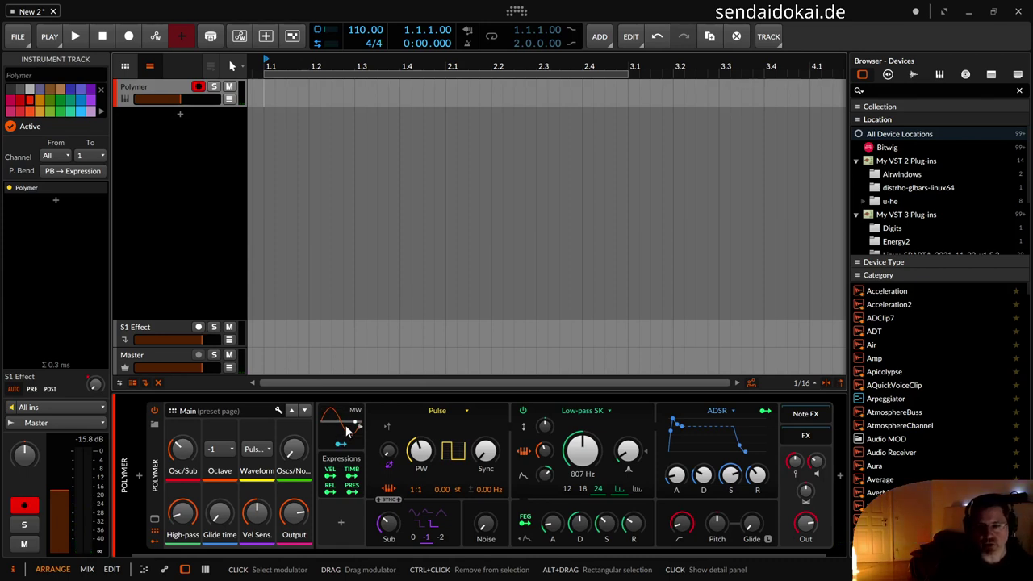
Step: Swap Polymer's oscillator to Sawtooth, and set the Vibrato modulator's level control to Manual with a slightly raised level
left_click(441, 411)
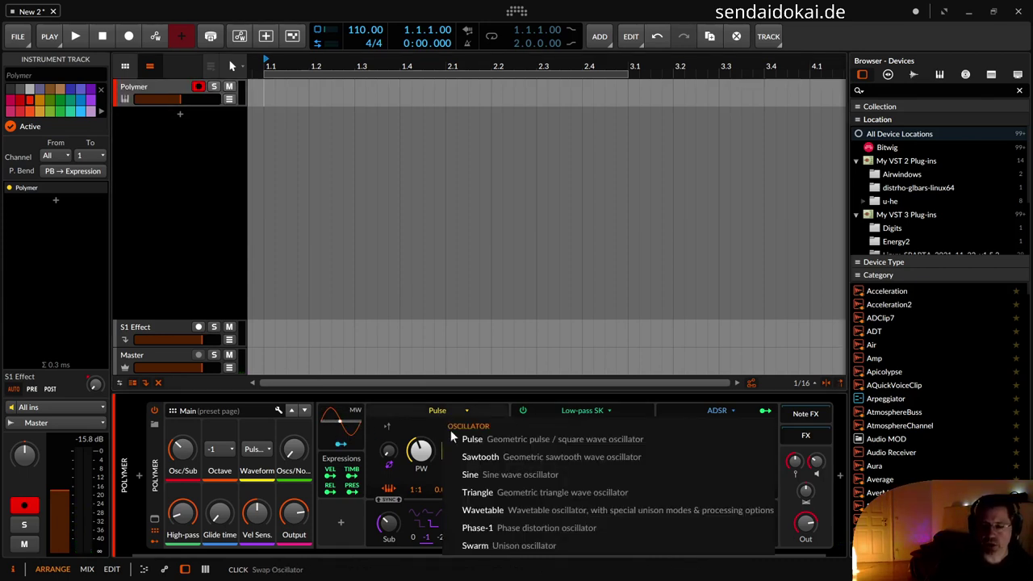
left_click(479, 458)
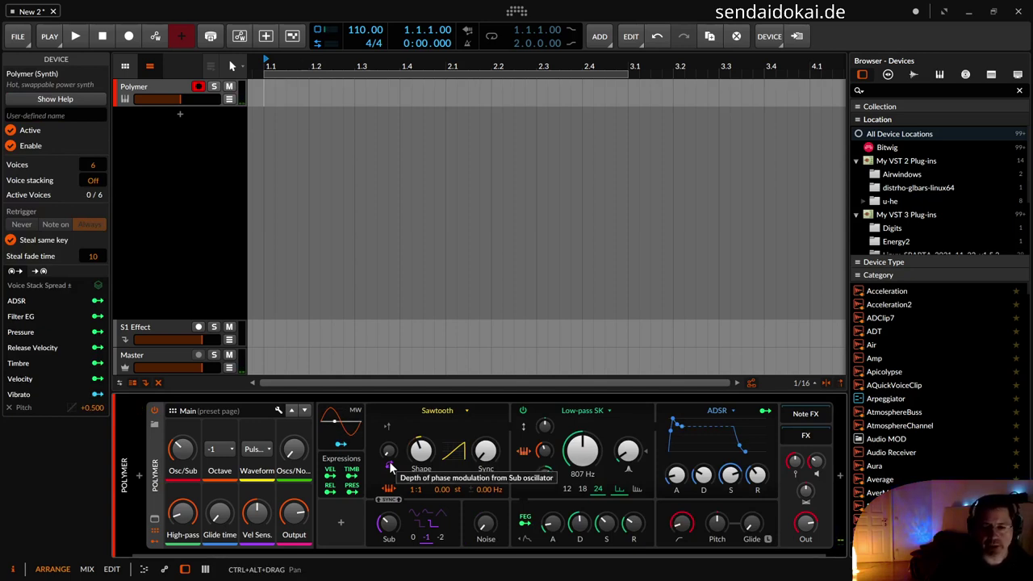
left_click(339, 432)
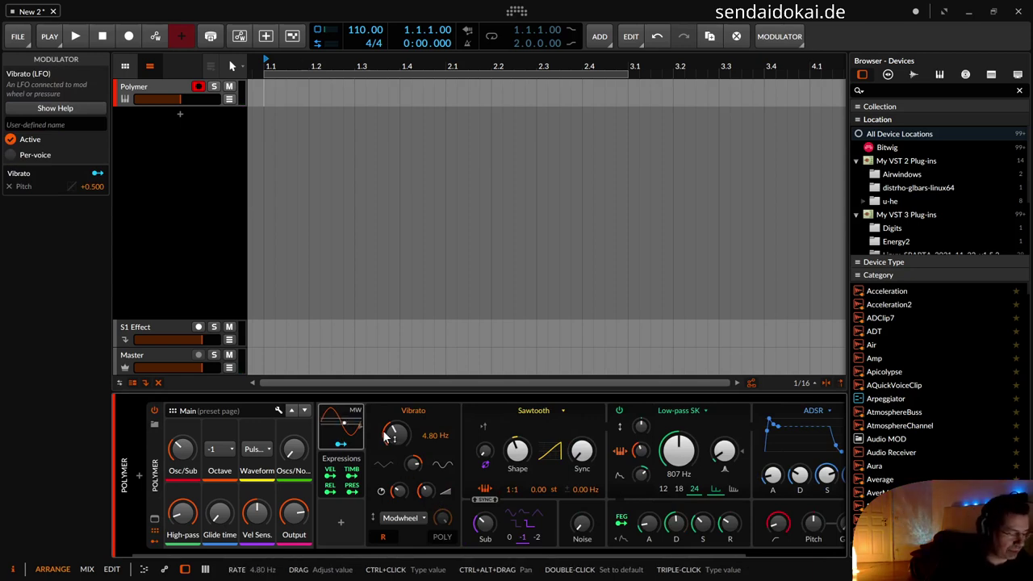
left_click(401, 513)
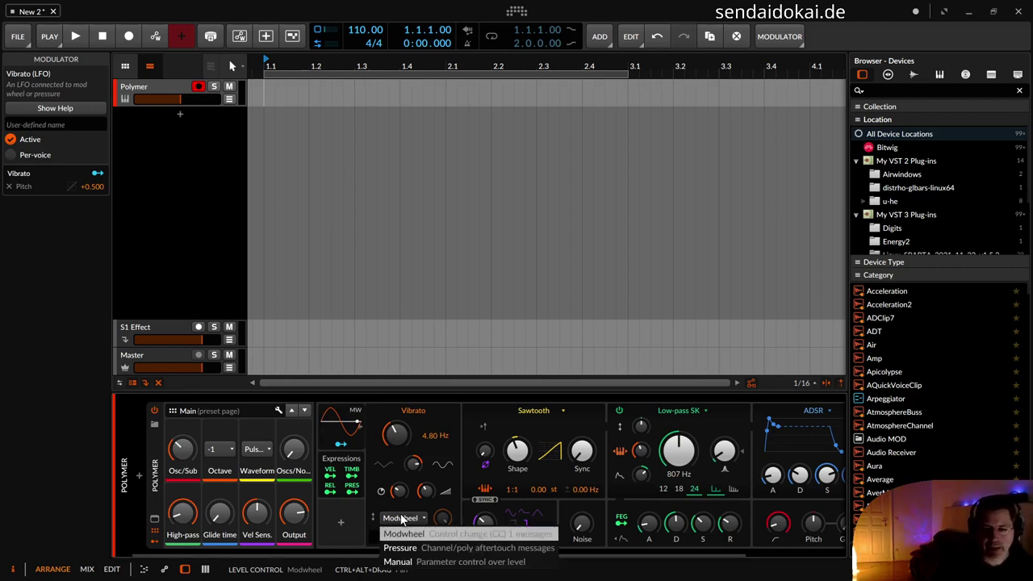
left_click(403, 558)
left_click_drag(442, 517, 442, 517)
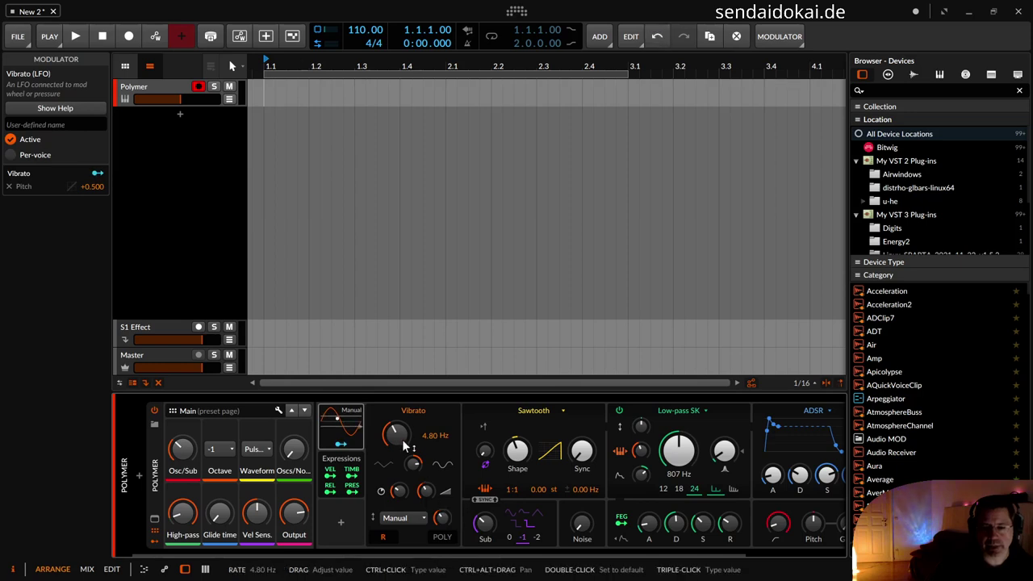
Step: Set the Vibrato rate to 3.41 Hz and adjust its delay and fade-in times
mouse_move(396, 434)
left_mouse_down()
mouse_move(395, 457)
mouse_move(402, 438)
left_mouse_up()
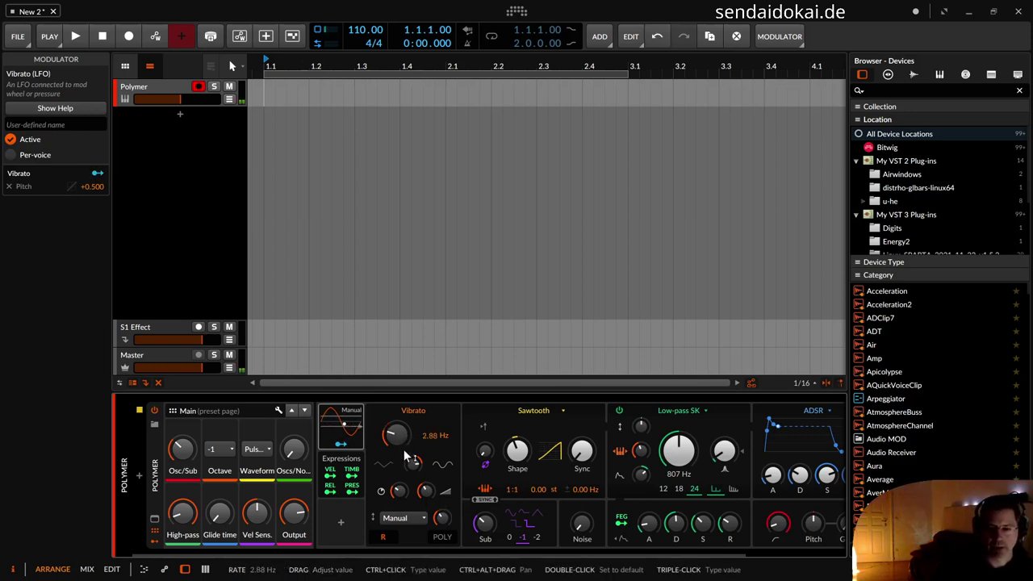
left_click_drag(399, 438, 399, 428)
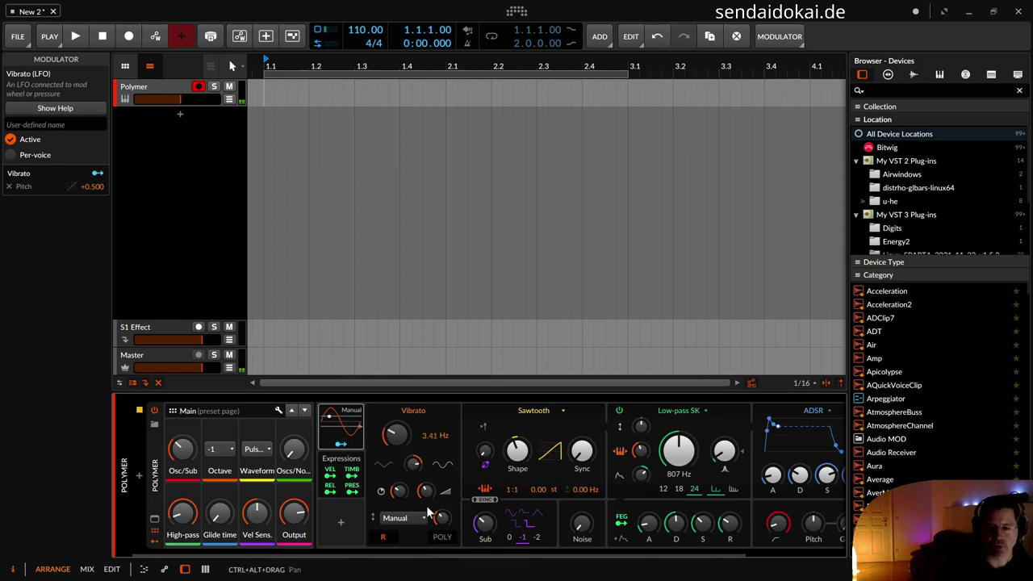
left_click_drag(426, 491, 413, 446)
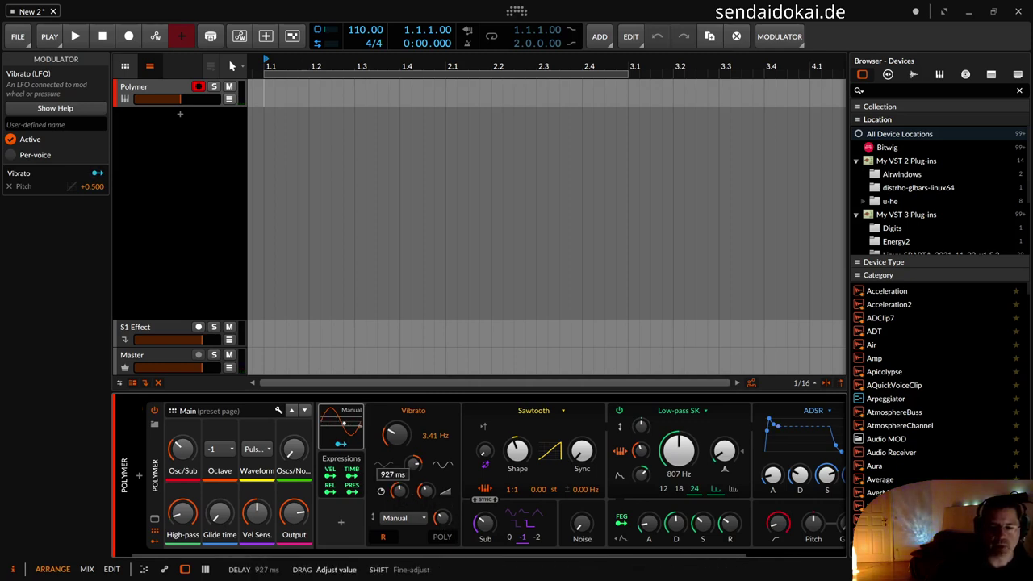
left_click_drag(399, 490, 397, 498)
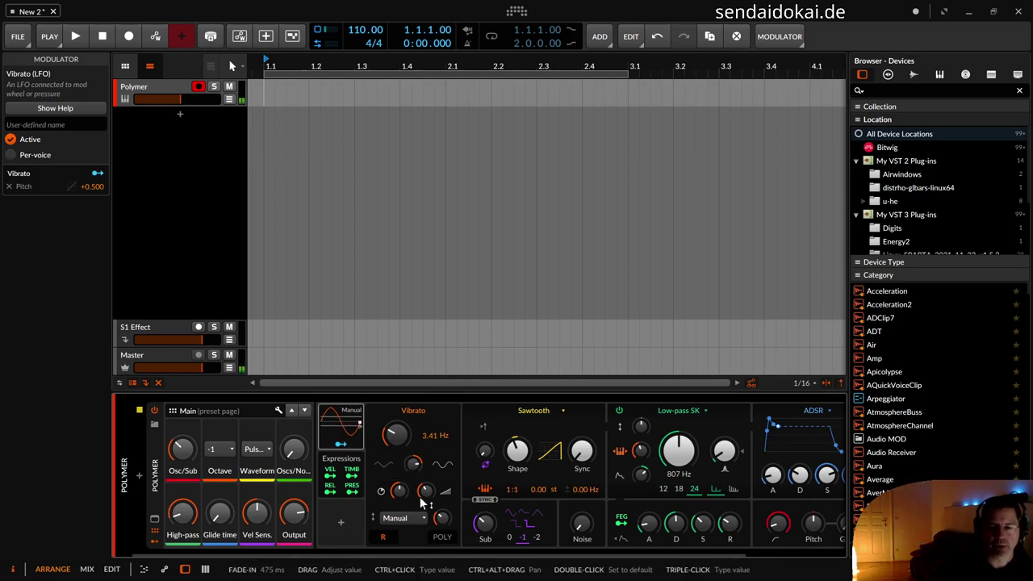
left_click_drag(425, 494, 424, 446)
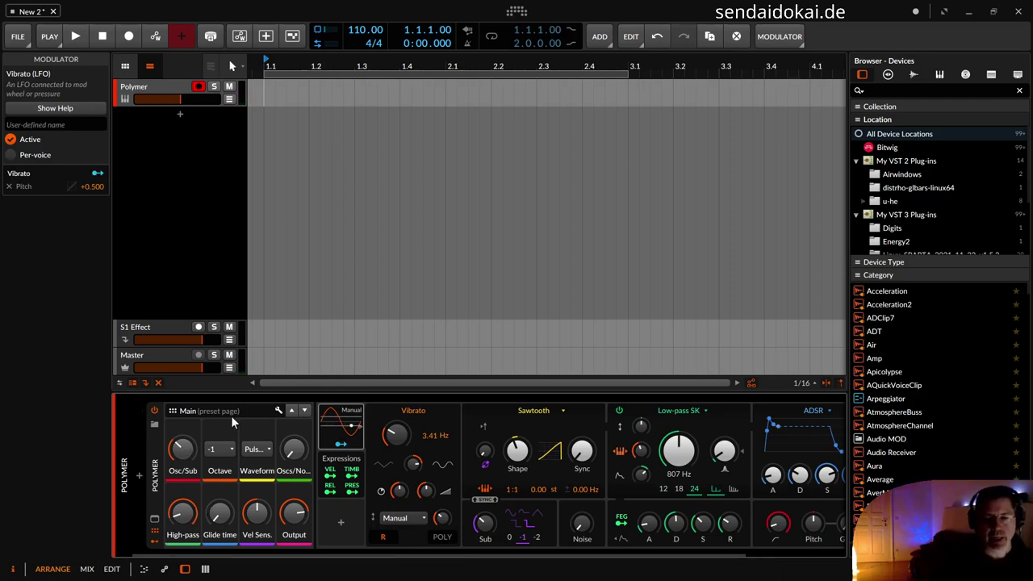
Step: Hide Polymer's remote controls and add a Macro modulator in the slot below Expressions
left_click(154, 535)
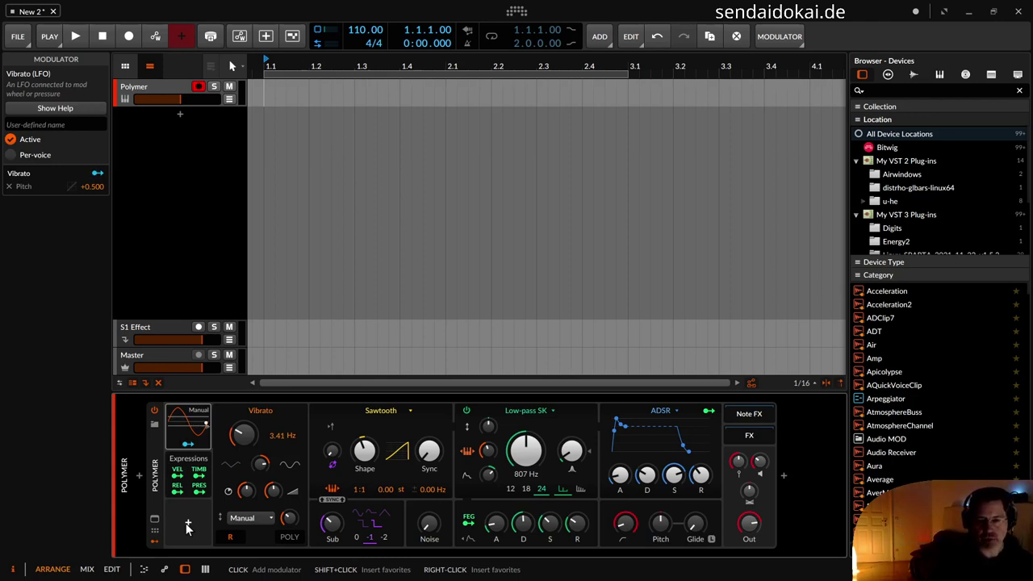
left_click(185, 526)
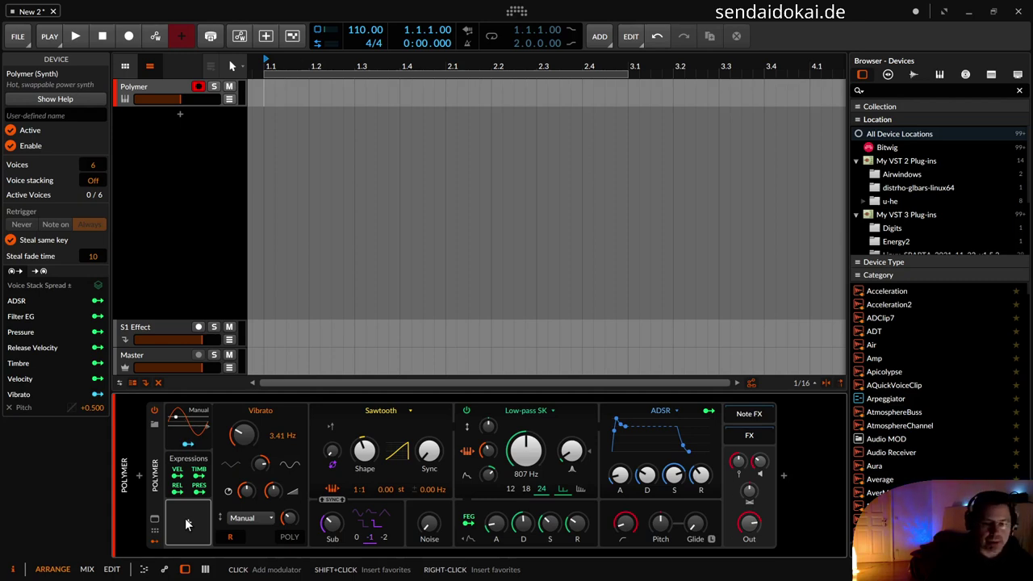
left_click(187, 526)
type("mac")
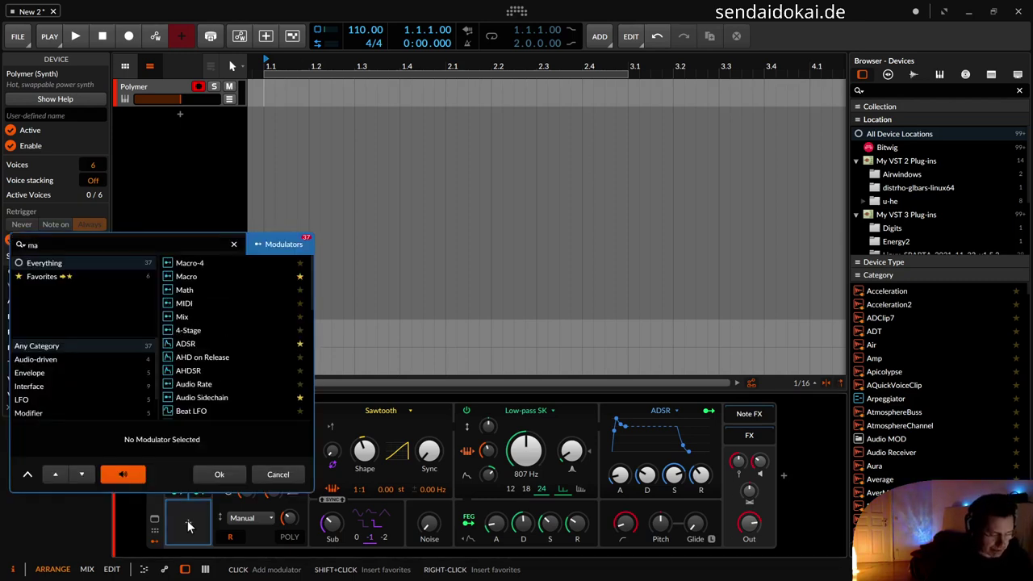
key("Down")
key("Down")
key("Return")
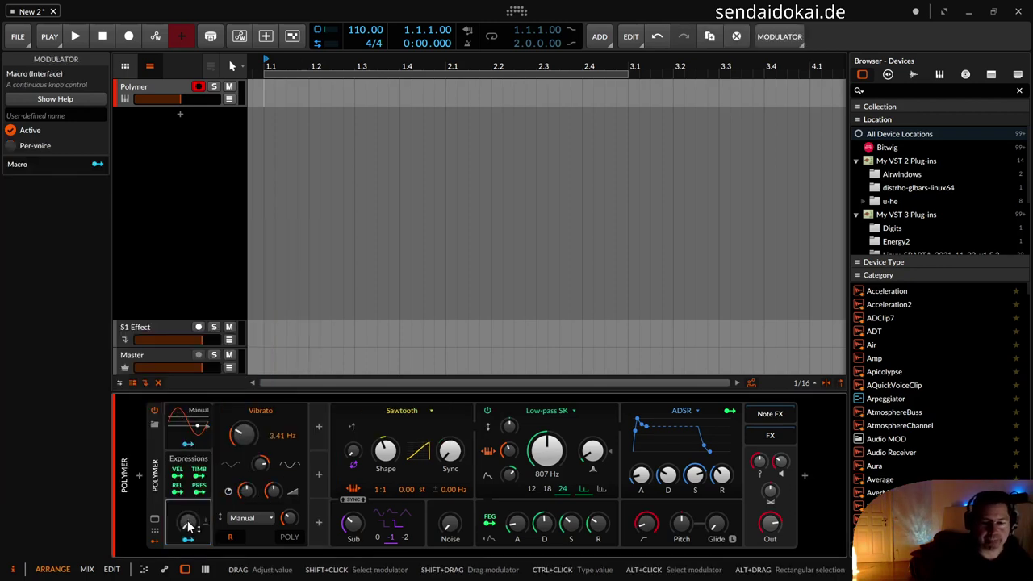
Step: Place the macro in the slot beside Vibrato as a bipolar control and map its knob to a hardware controller
double_click(184, 508)
left_click_drag(174, 527, 248, 441)
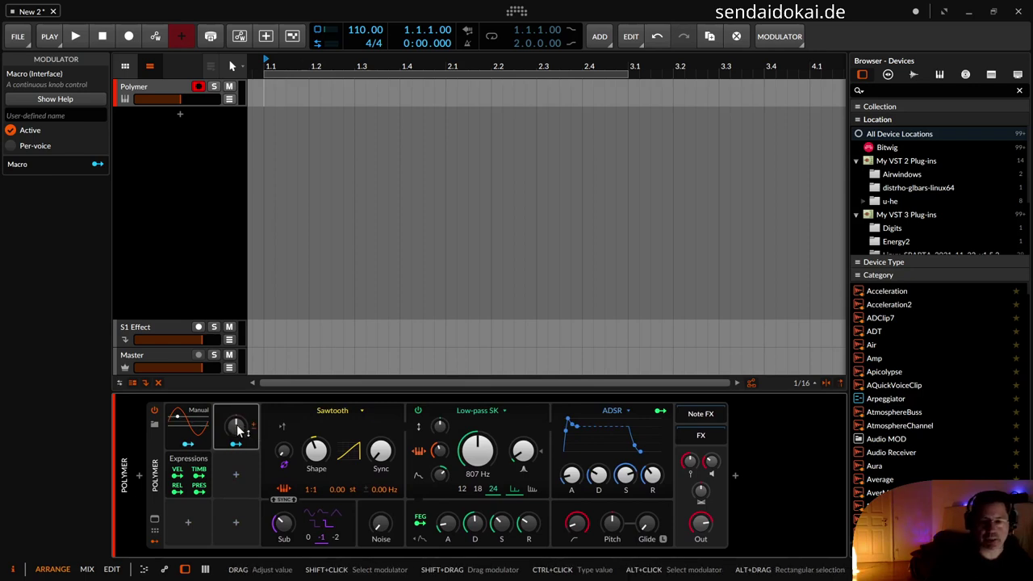
right_click(238, 429)
left_click(259, 448)
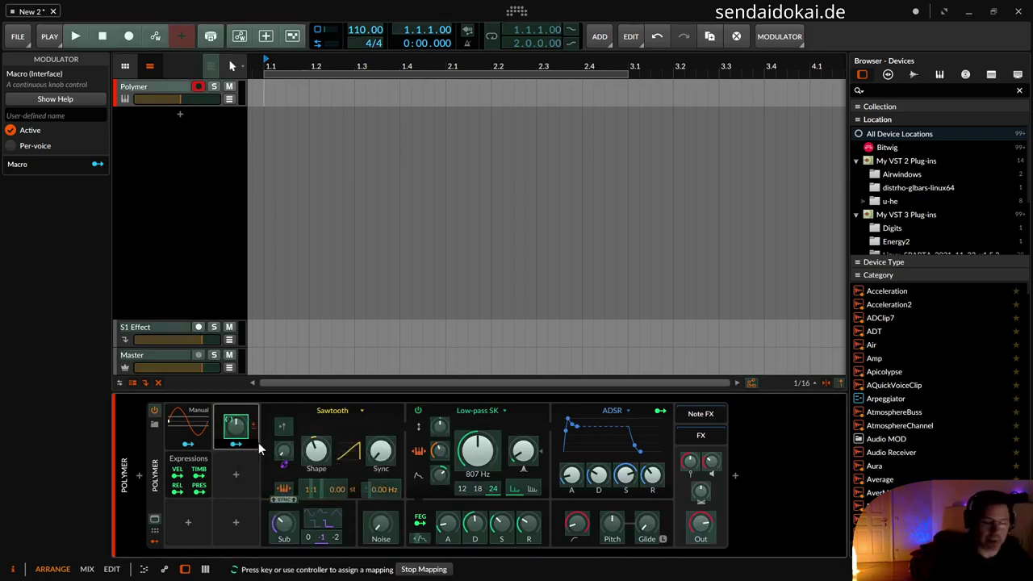
key("Escape")
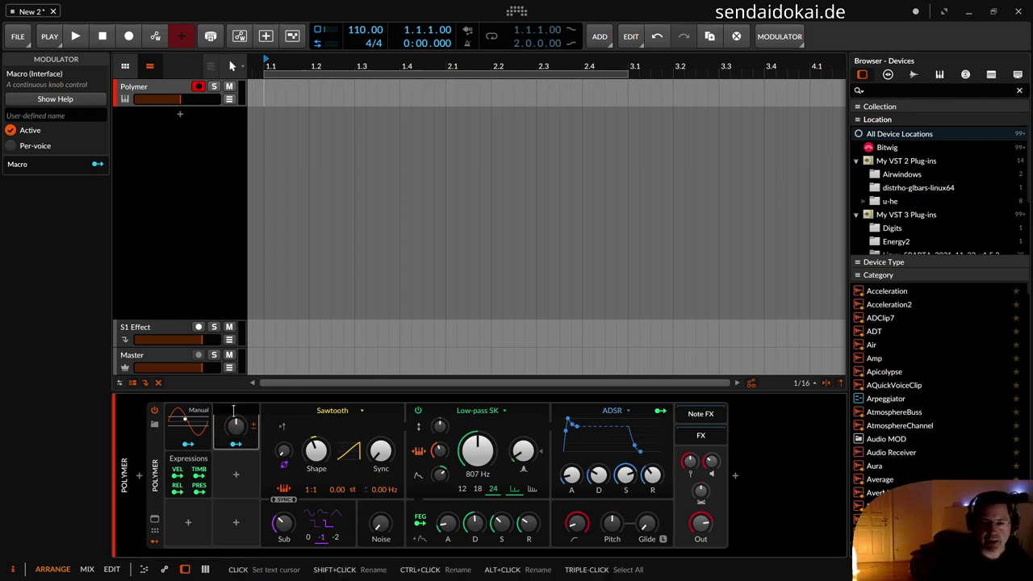
Step: Name the macro "PB Uml Rolle"
type("Uml")
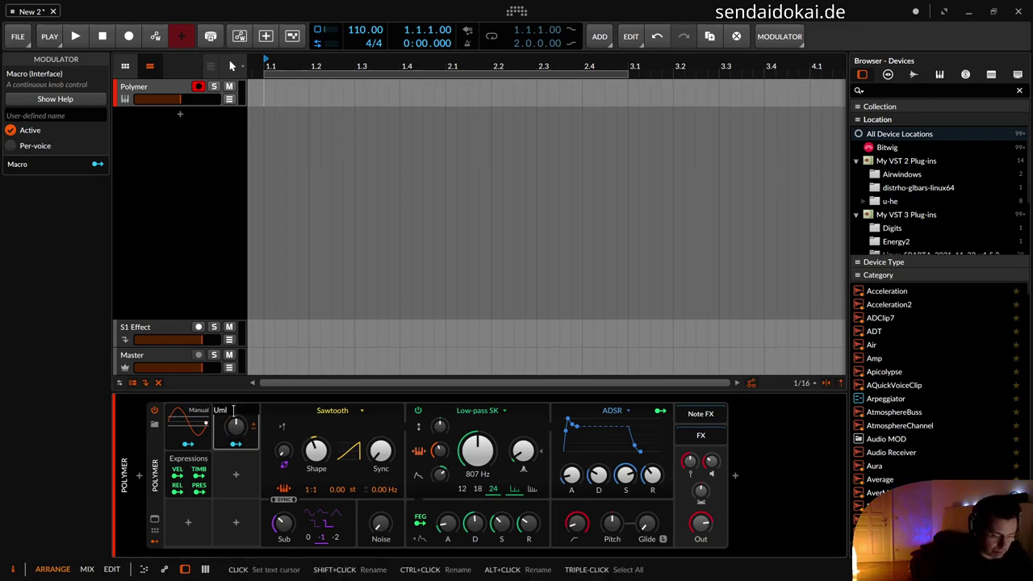
key("BackSpace")
type("PB")
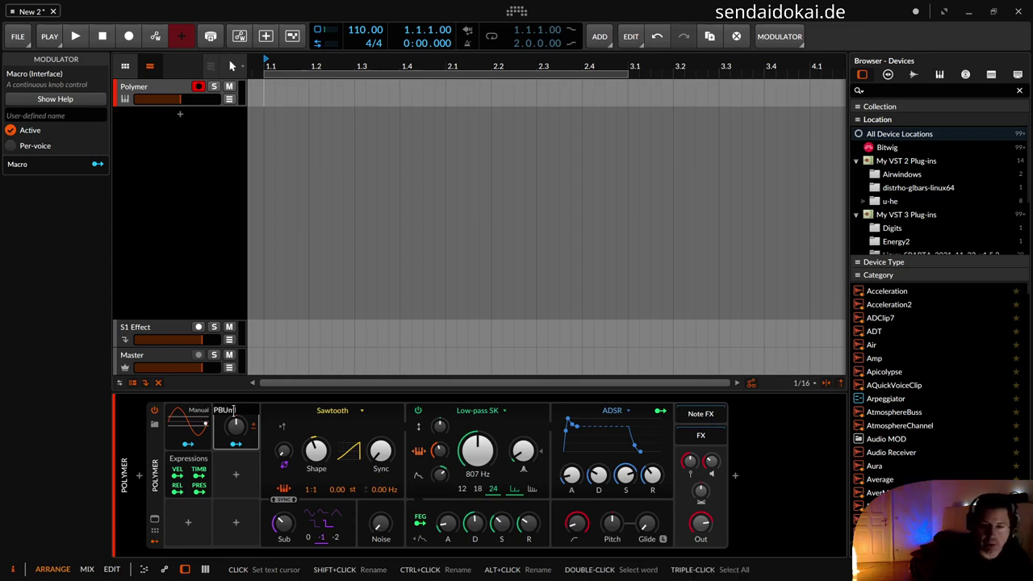
type(" Uml Roll")
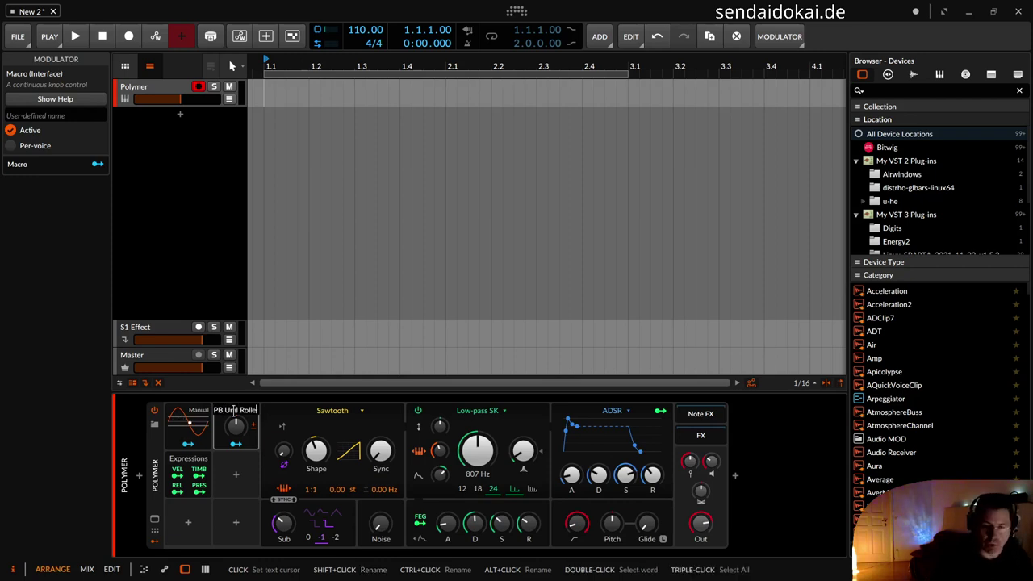
type("e")
key("Return")
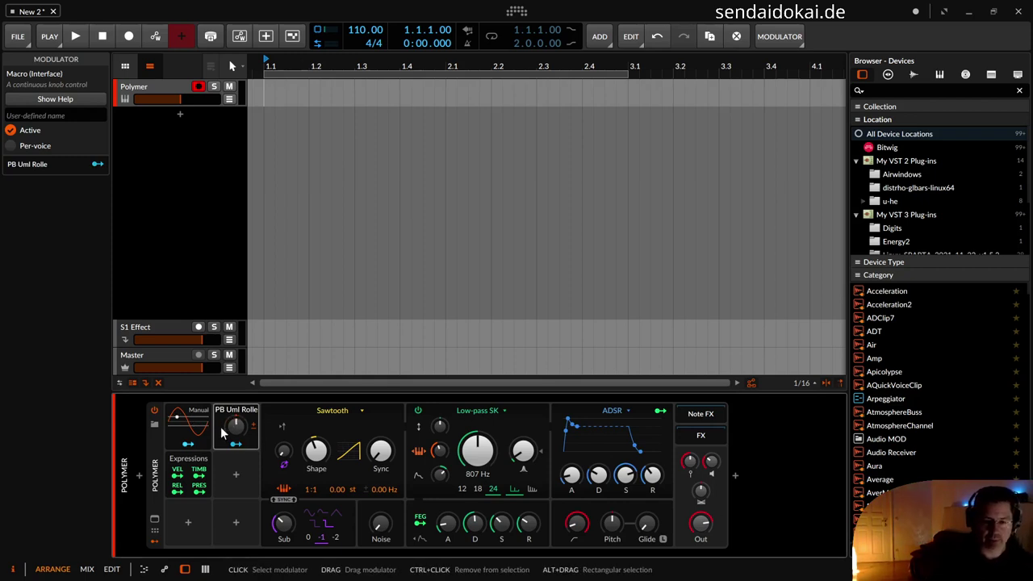
Step: Add a second Macro modulator below PB Uml Rolle and duplicate it into the slot beneath it and the slot beside PB Uml Rolle
left_click(233, 467)
type("ma")
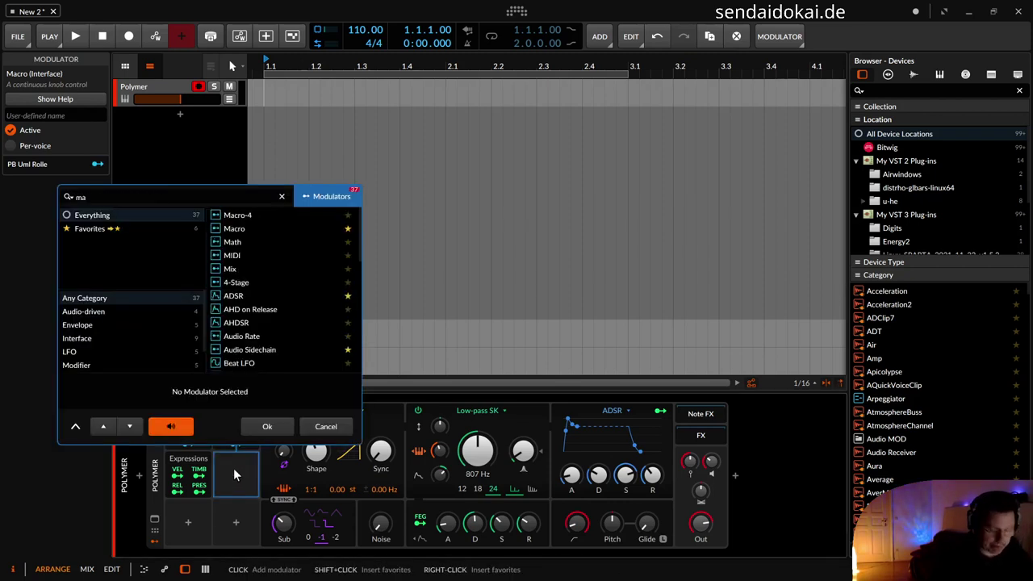
type("c")
key("Down")
key("Down")
key("Return")
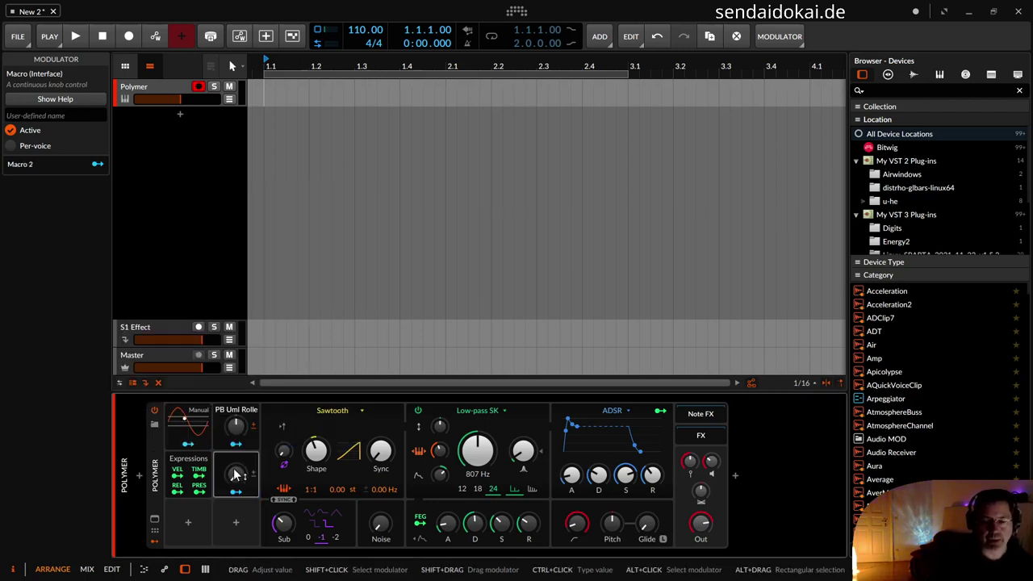
left_click_drag(218, 477, 225, 516)
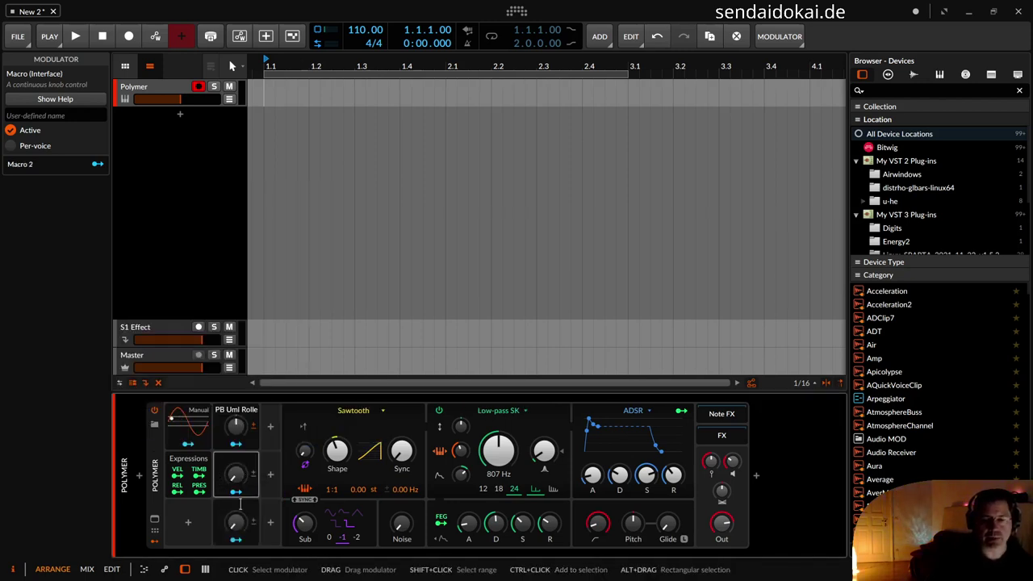
left_click_drag(223, 479, 277, 442)
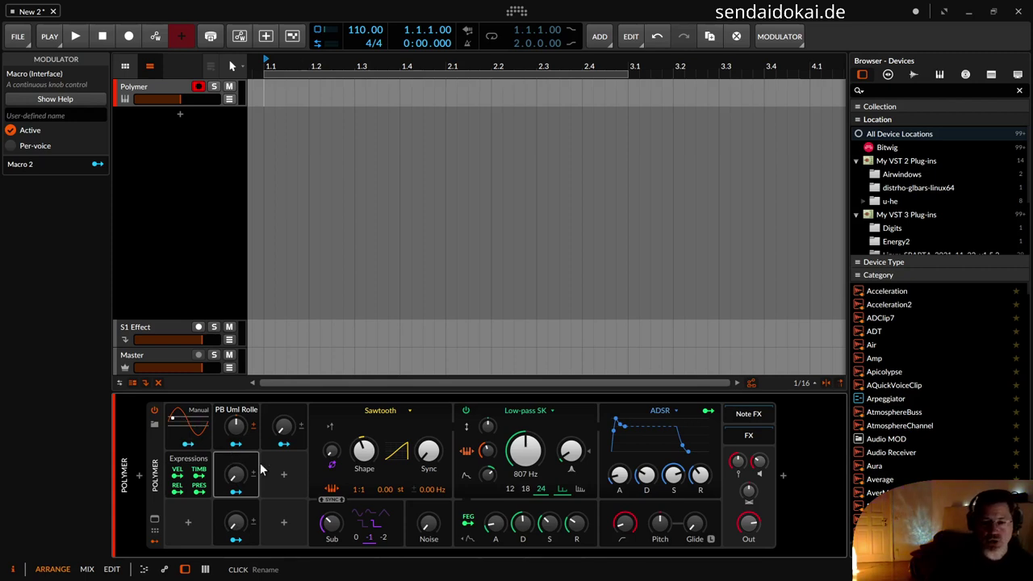
Step: Route PB Uml Rolle to the macro directly below it with full positive modulation and to the lowest macro with negative modulation
left_click_drag(238, 448, 236, 475)
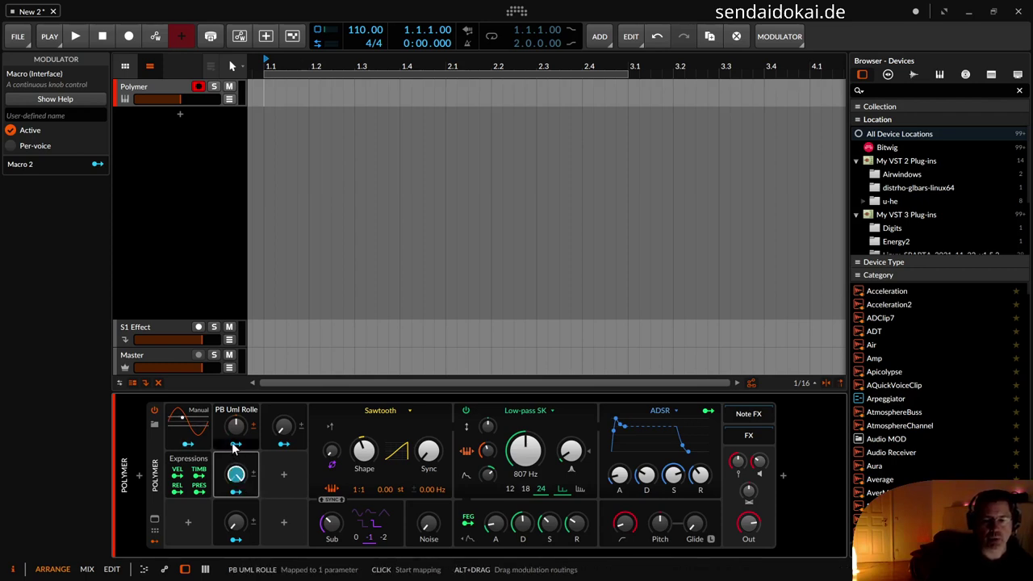
left_click(234, 445)
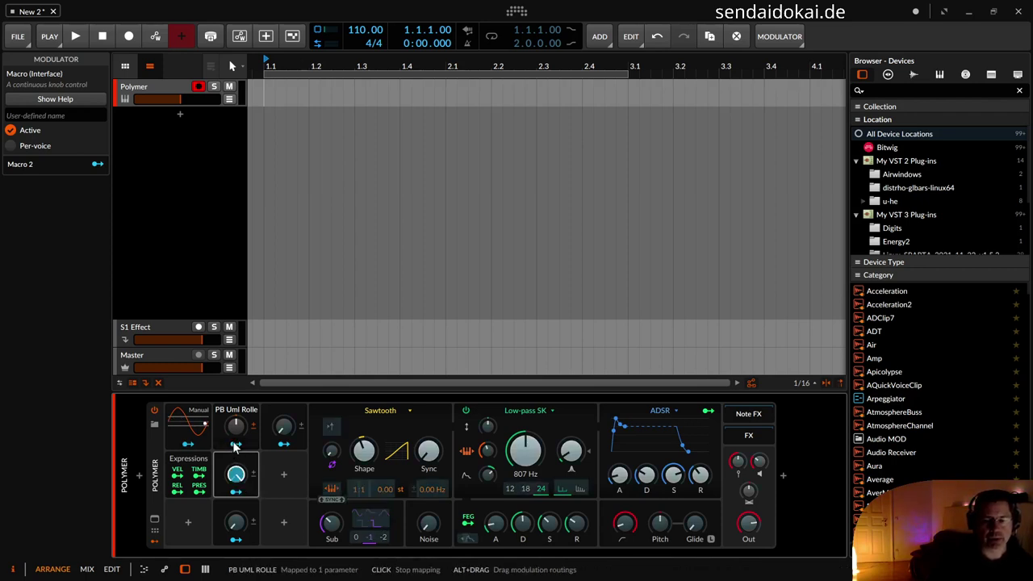
left_click_drag(236, 524, 236, 575)
left_click(236, 539)
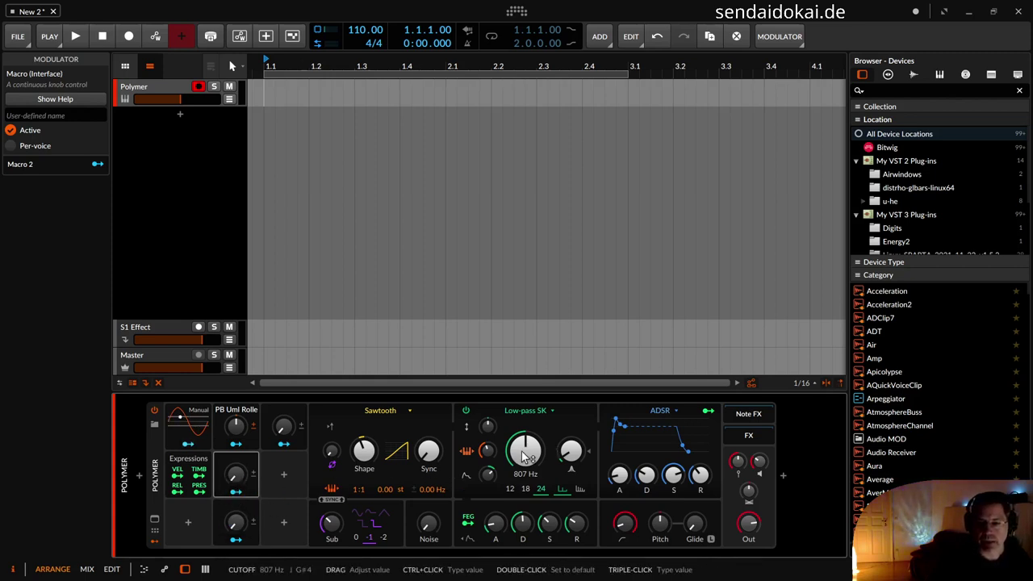
Step: Set the low-pass filter's cutoff to 343 Hz
left_click_drag(525, 450, 524, 484)
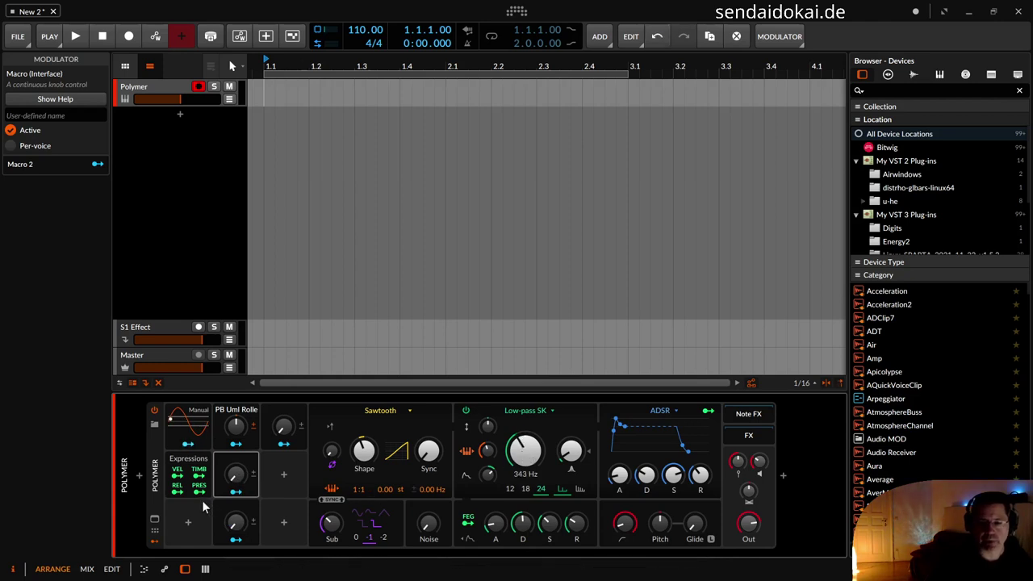
Step: Route the macro directly below PB Uml Rolle to the low-pass filter's cutoff at +49.20 and resonance at +0.420
left_click(236, 490)
mouse_move(524, 456)
left_mouse_down()
mouse_move(524, 428)
mouse_move(522, 457)
left_mouse_up()
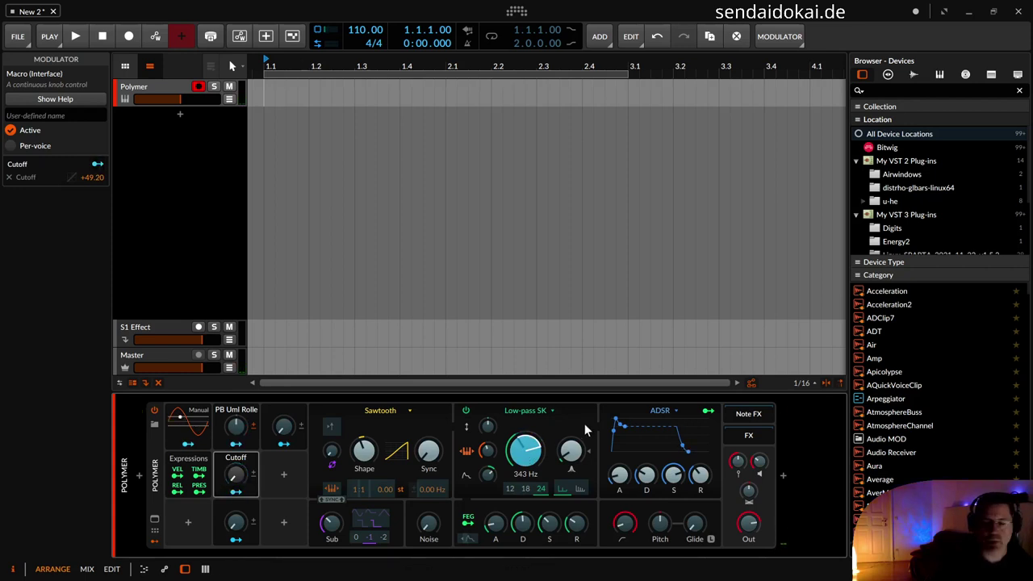
left_click_drag(570, 456, 570, 445)
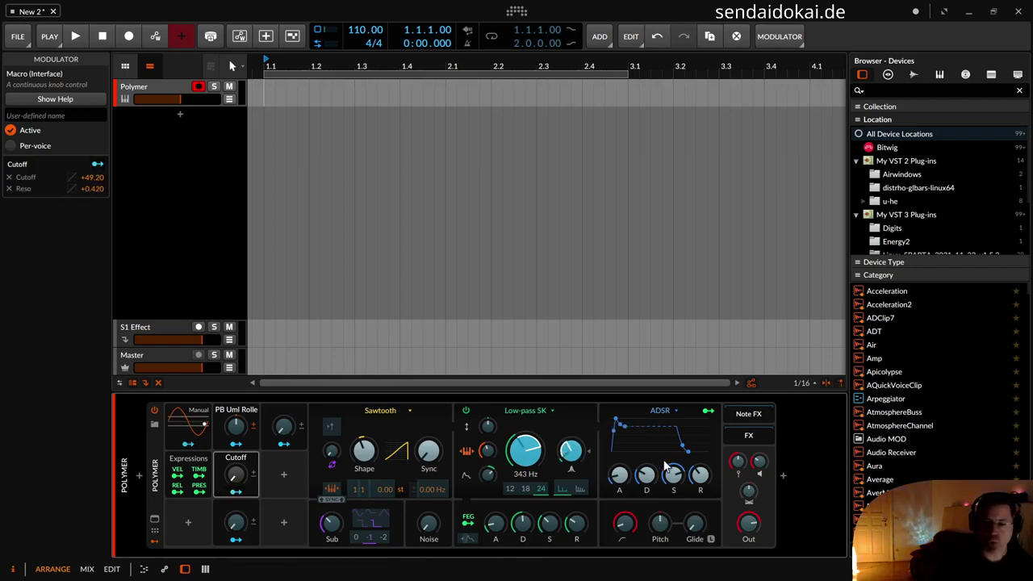
Step: Route the Cutoff macro to the ADSR envelope with attack at -0.344, sustain at -0.668 and decay at +0.944
left_click_drag(619, 474, 619, 482)
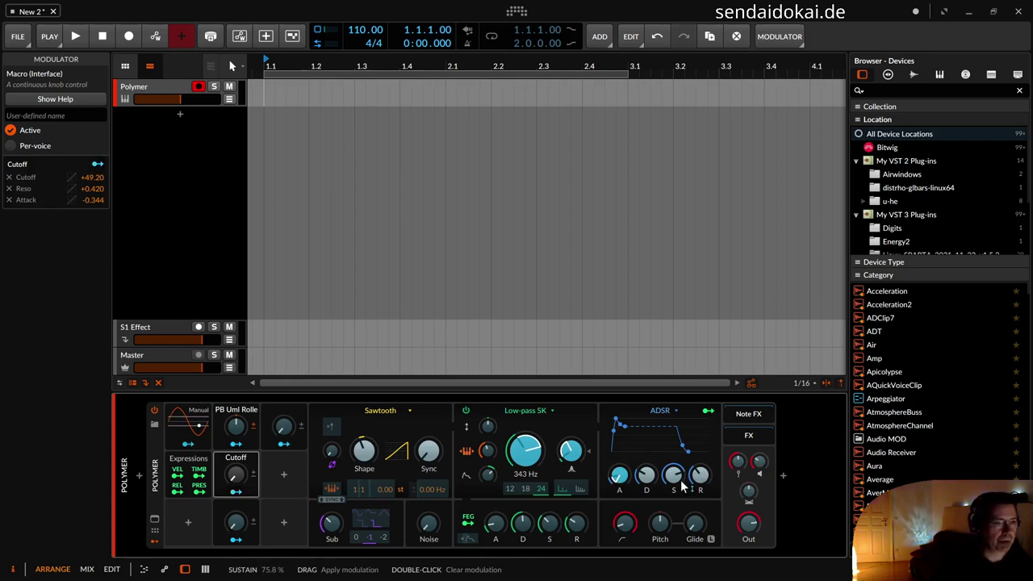
left_click_drag(682, 484, 651, 457)
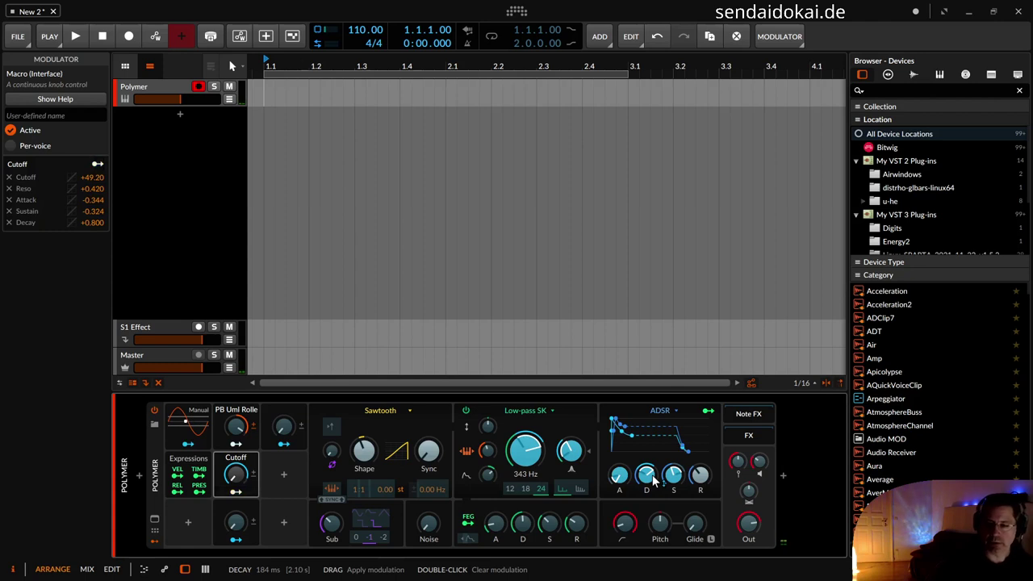
left_click_drag(655, 480, 649, 474)
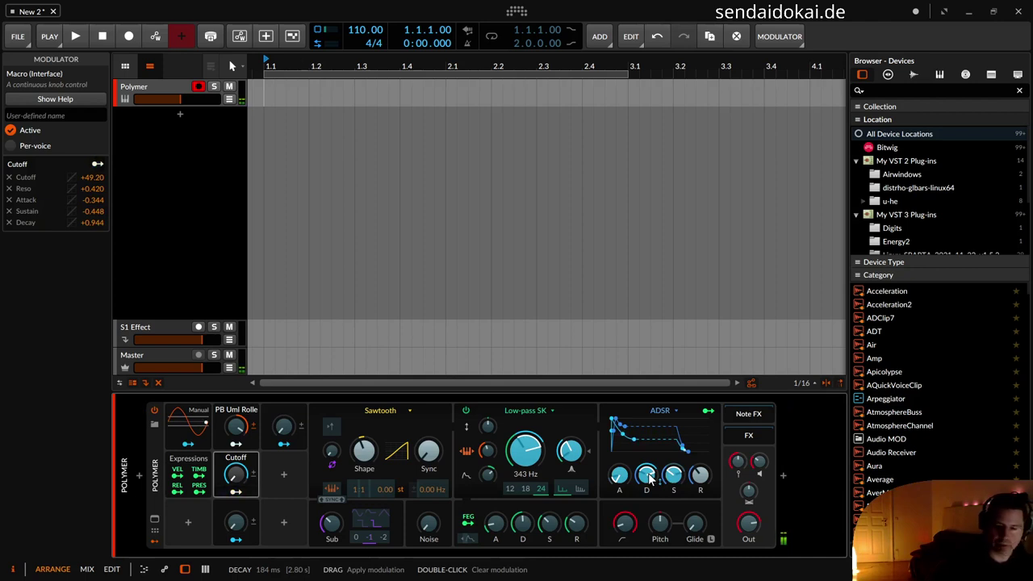
left_click_drag(676, 481, 678, 481)
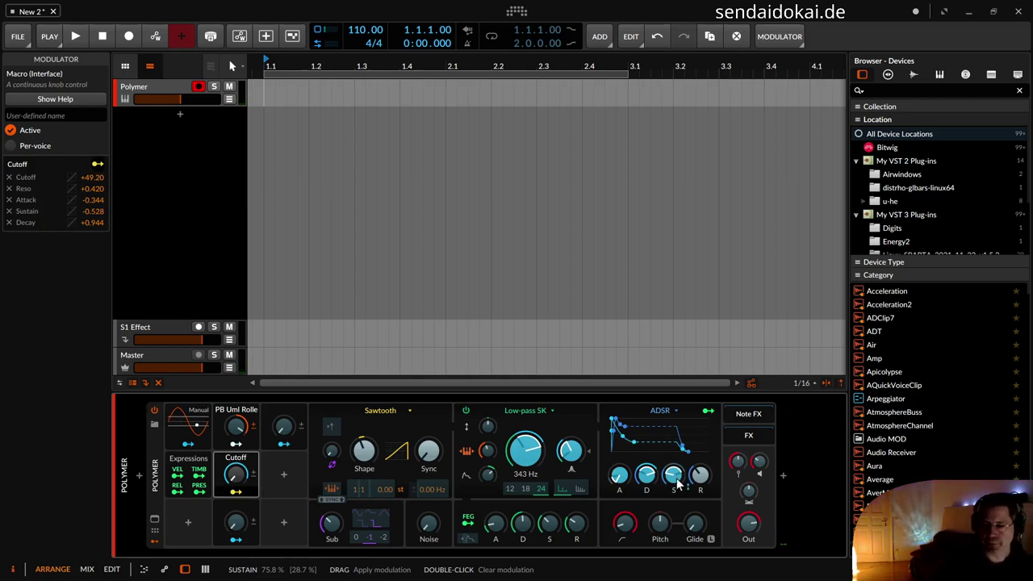
left_click_drag(678, 482, 677, 482)
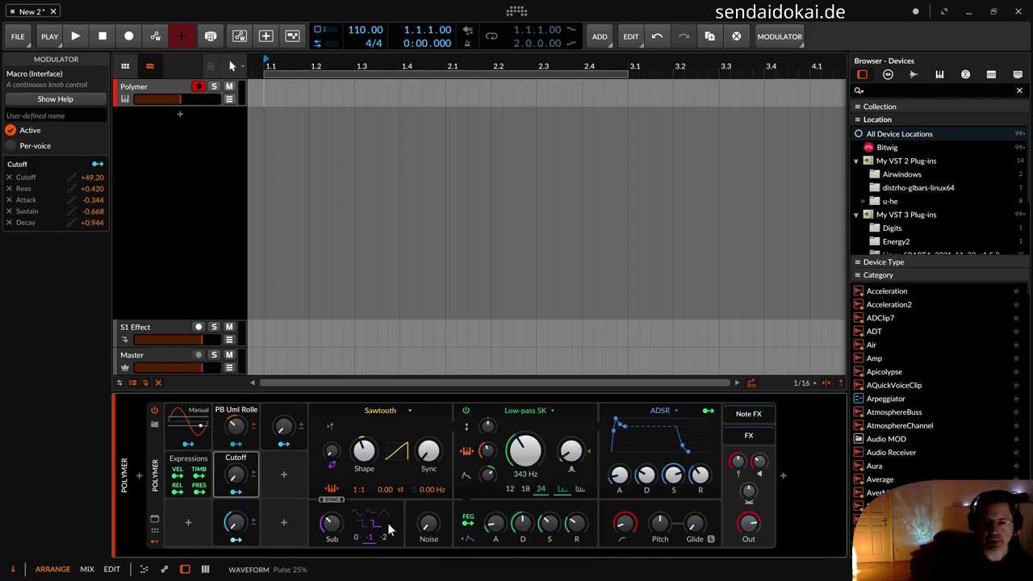
Step: Route the lowest macro to the oscillator's Sync with +24.00 modulation
left_click(236, 540)
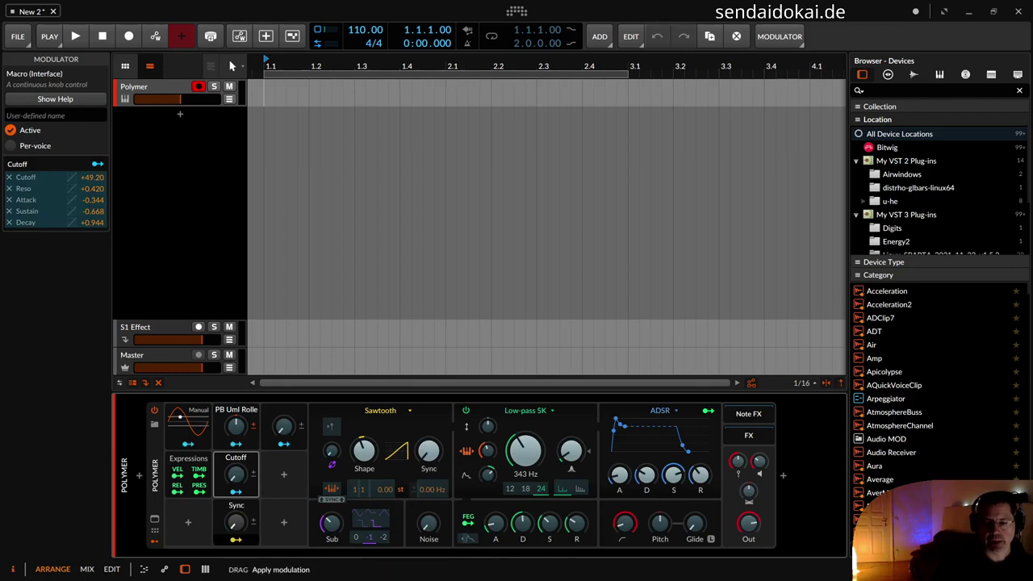
left_click_drag(428, 452, 428, 432)
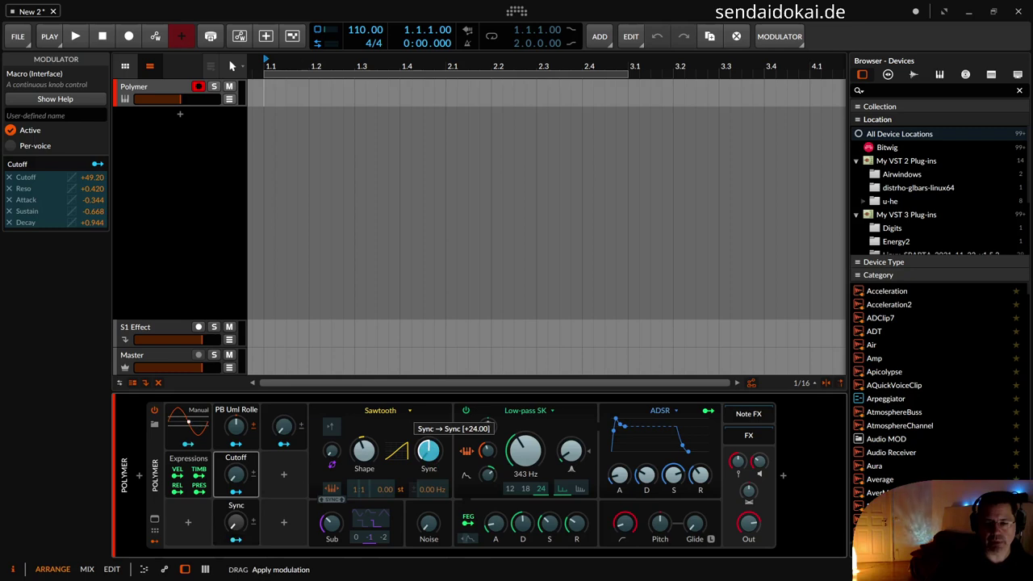
left_click_drag(428, 433, 429, 466)
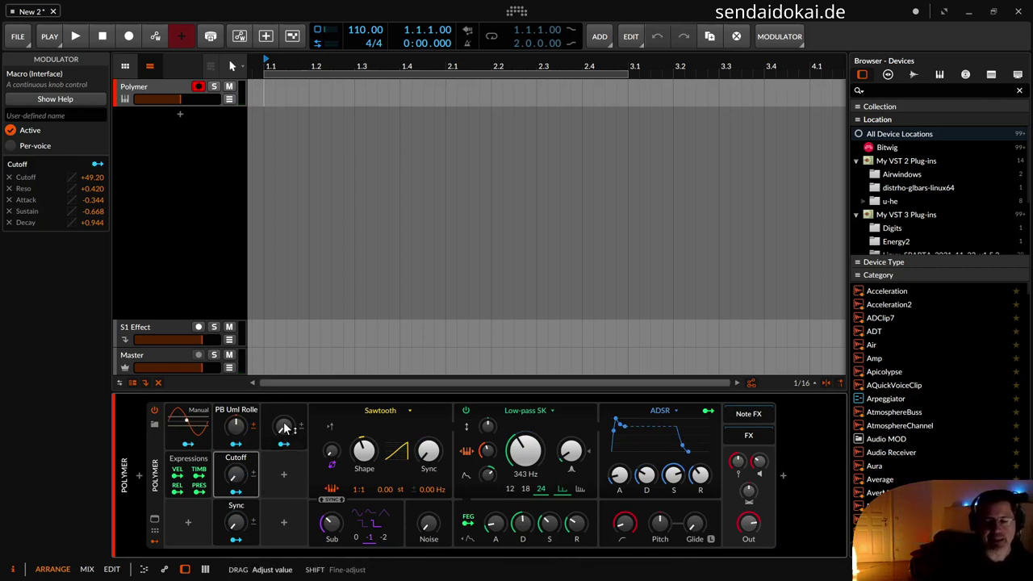
Step: Map the unnamed macro beside PB Uml Rolle to a hardware controller
right_click(284, 427)
left_click(315, 445)
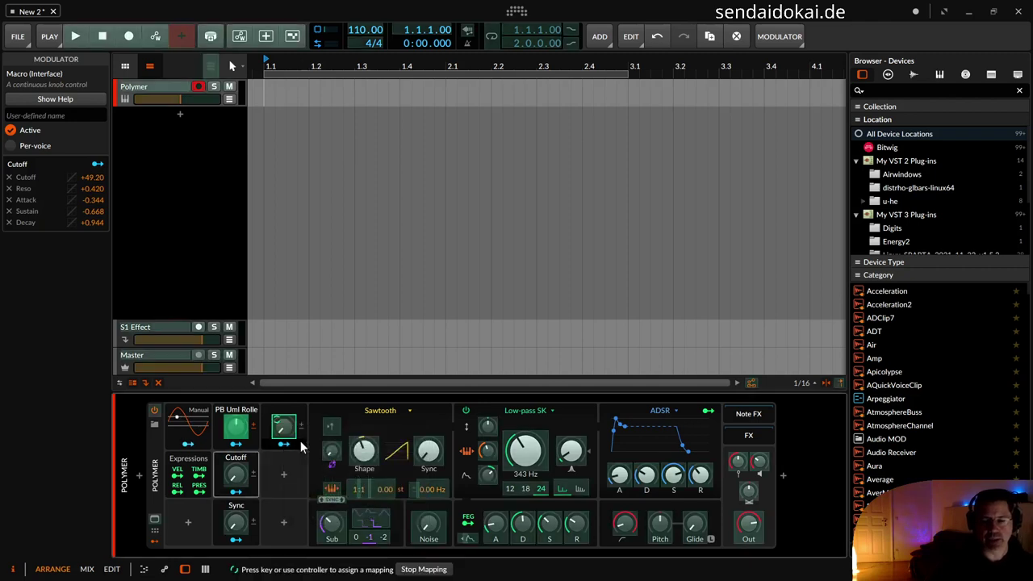
key("Escape")
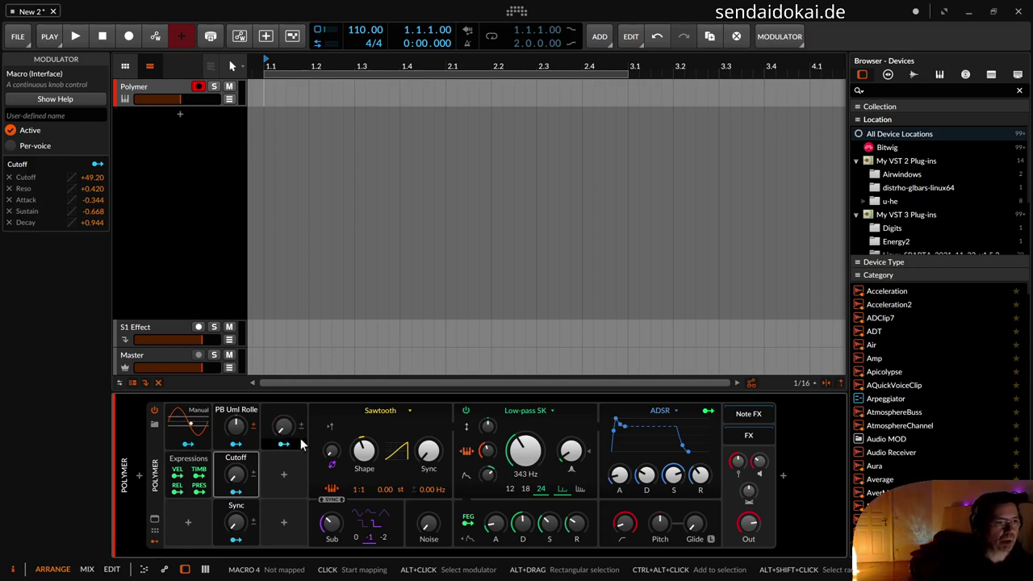
Step: Route the macro beside PB Uml Rolle to the Oscs/Noise blend at +0.320 and adjust the Sub level
left_click(283, 445)
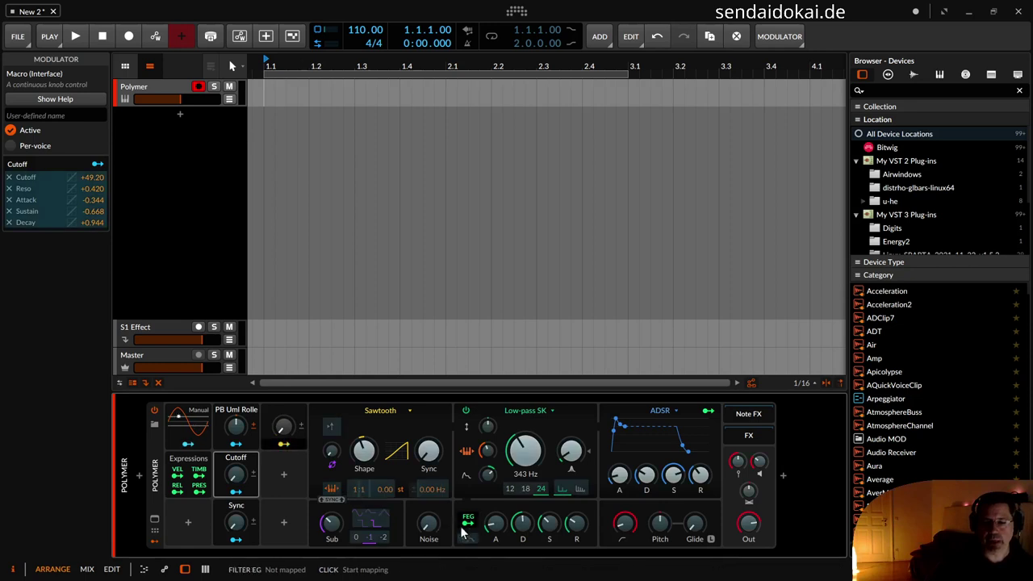
left_click(438, 537)
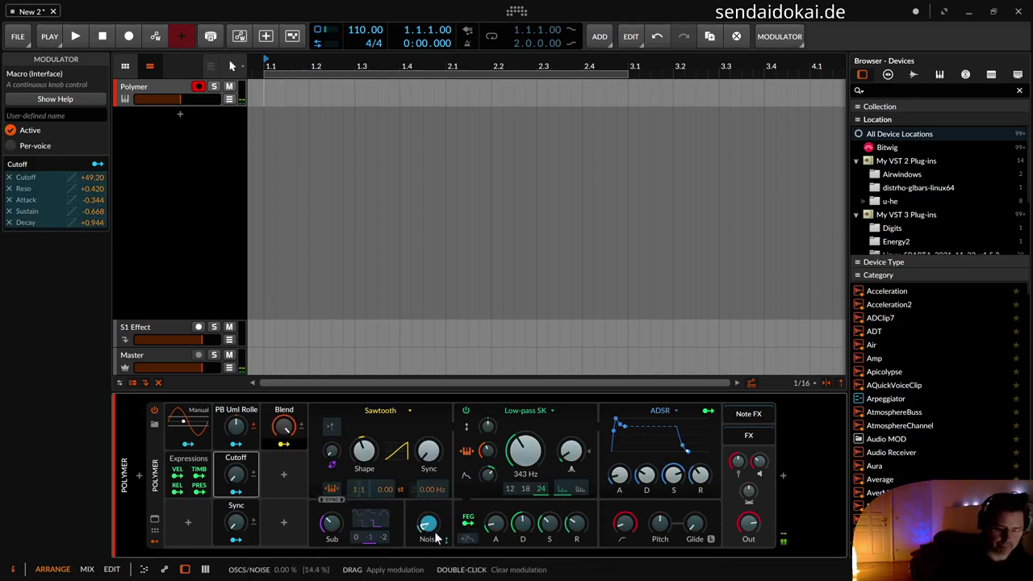
mouse_move(435, 539)
left_mouse_down()
mouse_move(436, 523)
mouse_move(430, 533)
left_mouse_up()
left_click(400, 534)
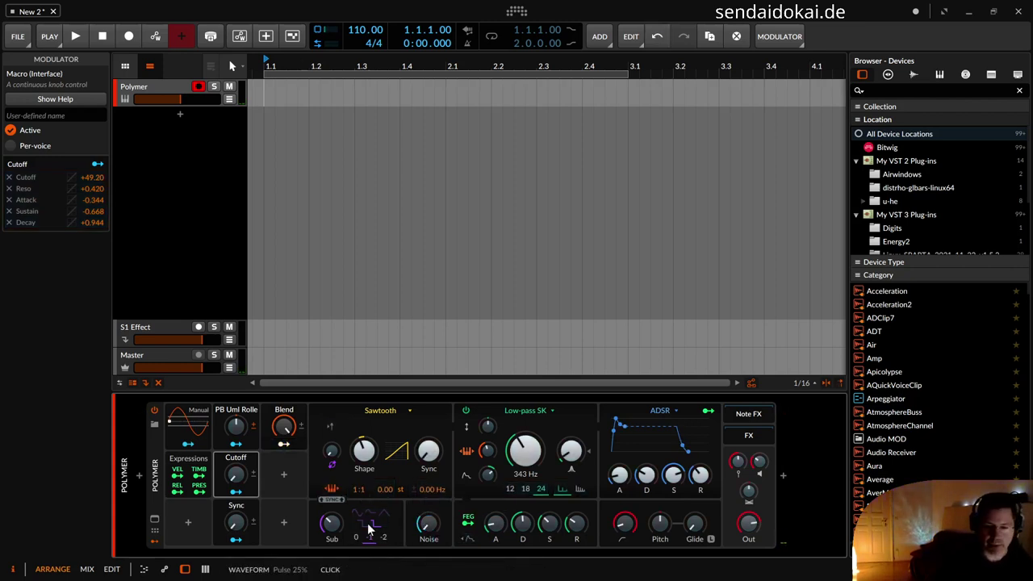
left_click_drag(332, 525, 337, 524)
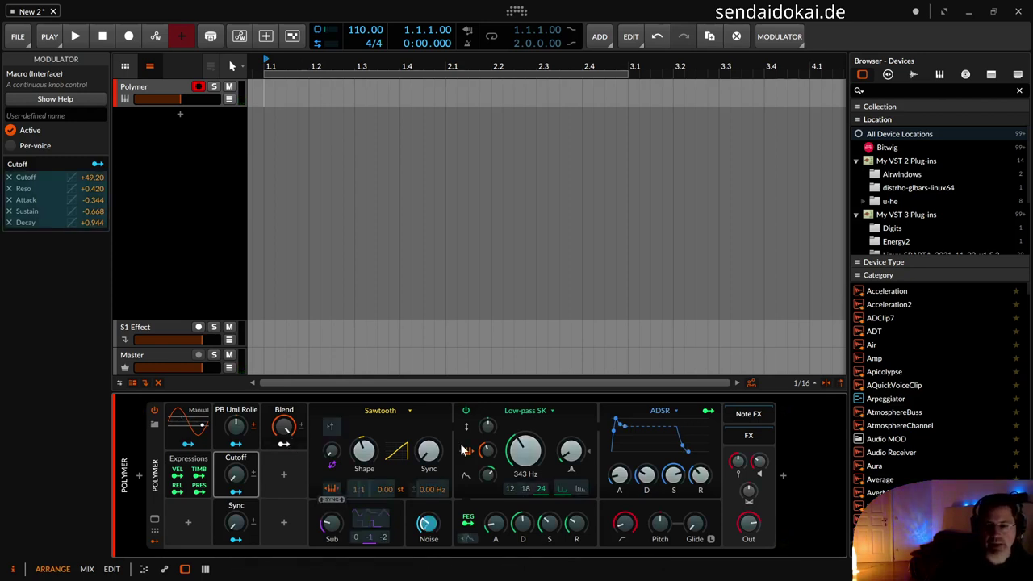
Step: Route the Blend macro to the ADSR attack at +0.552, the release at +0.784 and the oscillator detune at +0.168
left_click_drag(619, 475, 619, 437)
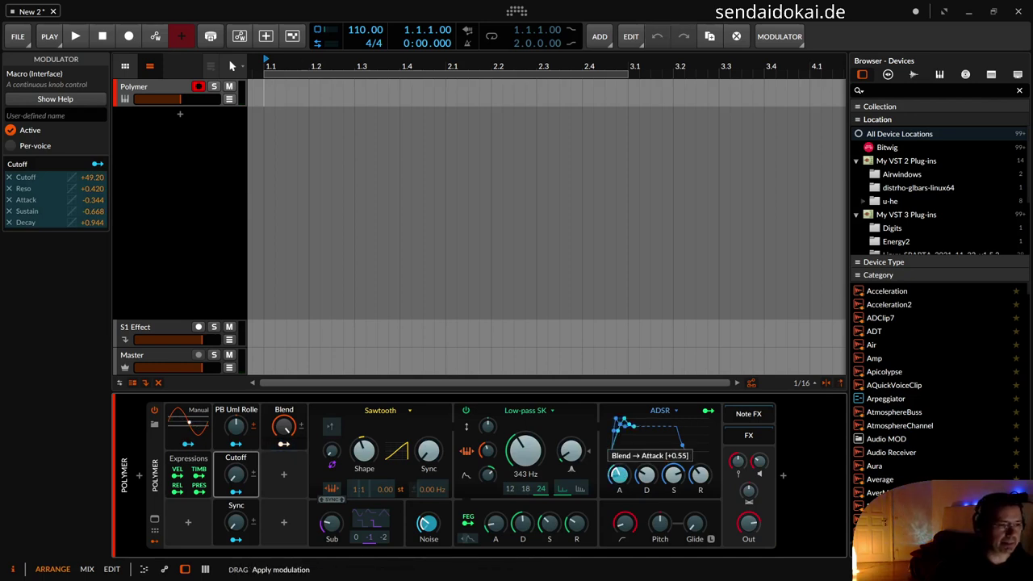
left_click_drag(699, 474, 699, 428)
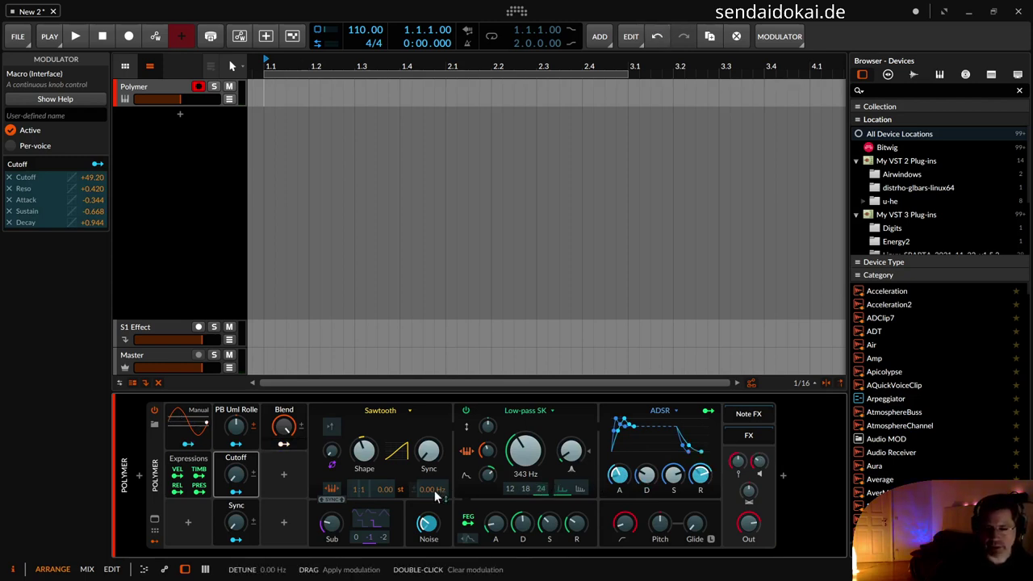
mouse_move(434, 490)
left_mouse_down()
mouse_move(429, 498)
mouse_move(432, 489)
left_mouse_up()
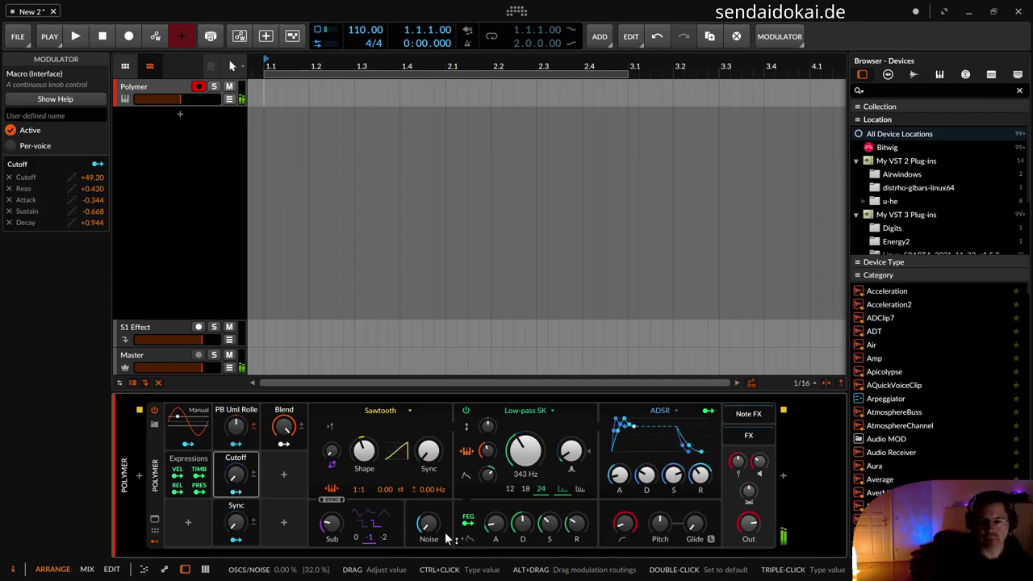
Step: Review the Polymer device's complete list of modulation routings and amounts
left_click(156, 480)
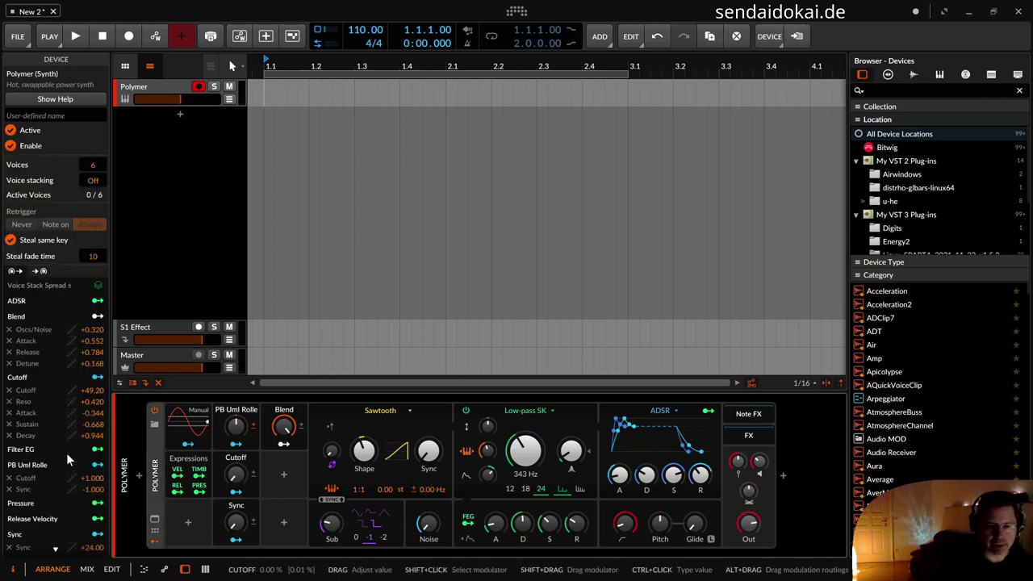
scroll(103, 436, "down", 2)
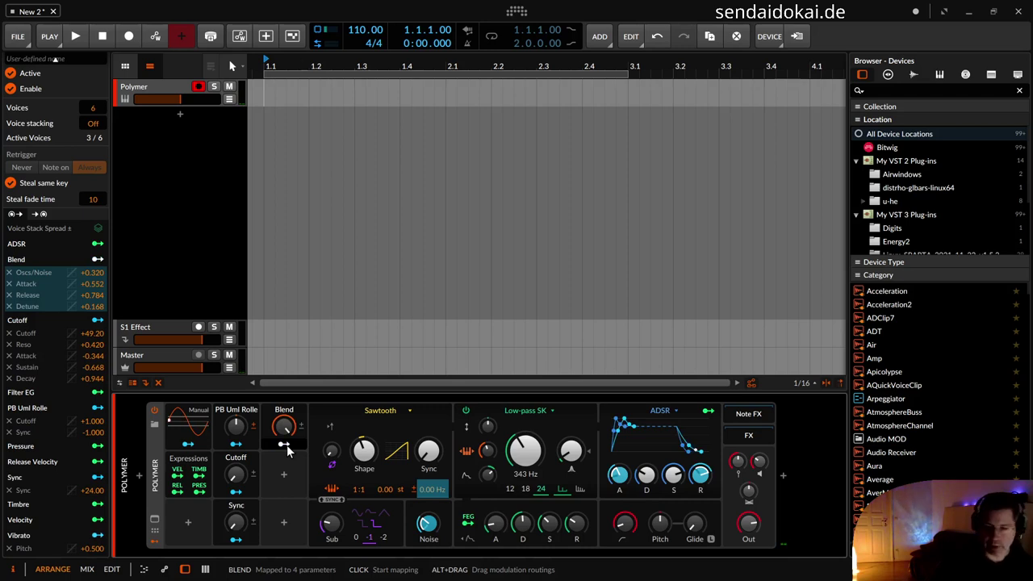
left_click(496, 479)
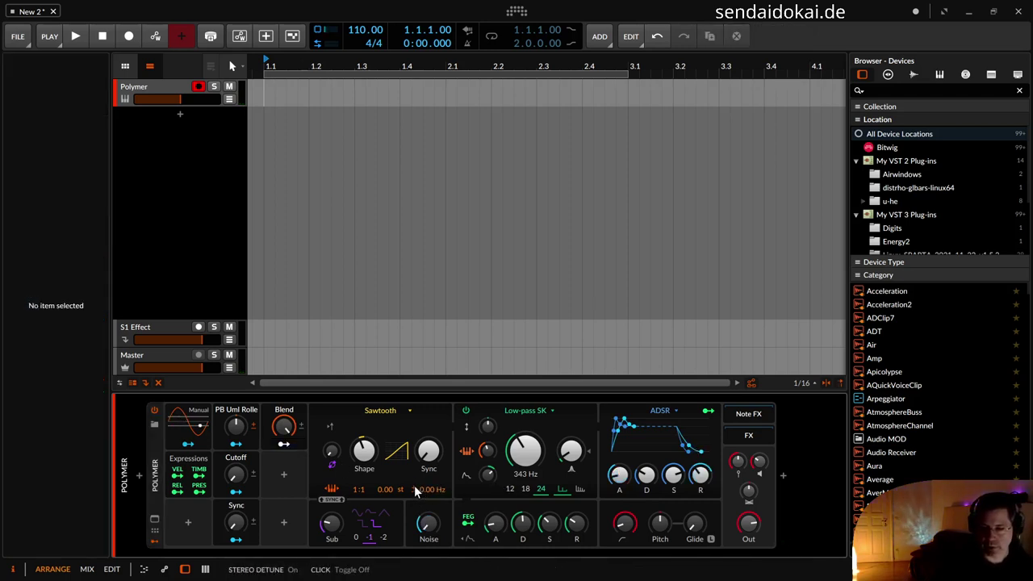
Step: Try an oscillator detune of 0.01 Hz, return it to 0.00 Hz and select the Polymer device
left_click_drag(433, 489, 432, 489)
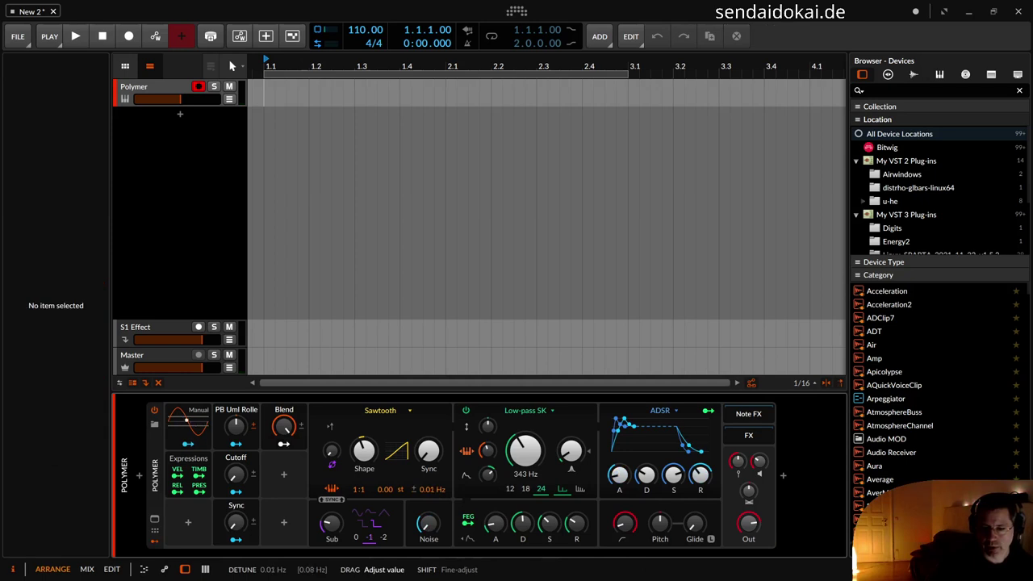
left_click_drag(433, 489, 428, 489)
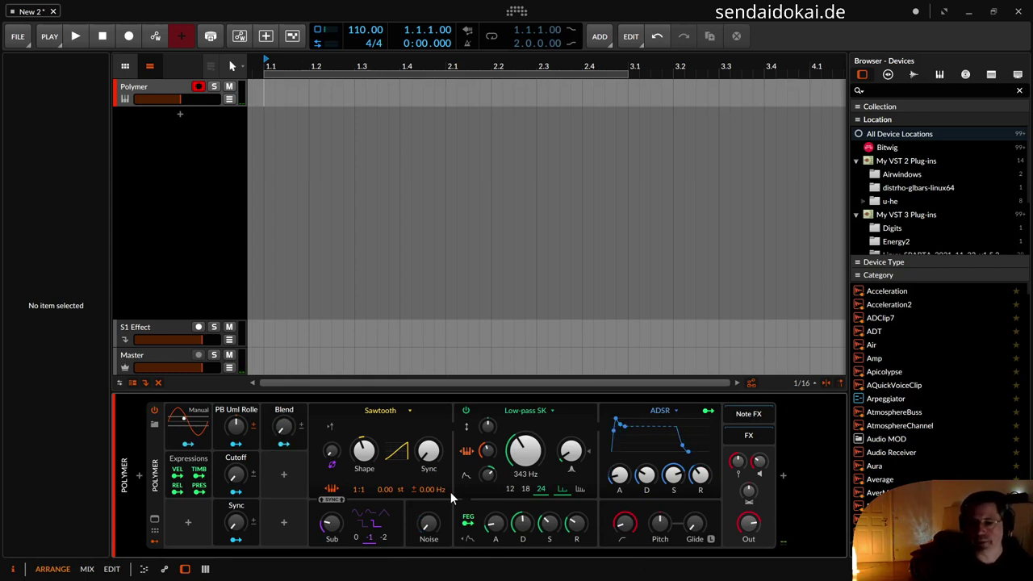
left_click(158, 477)
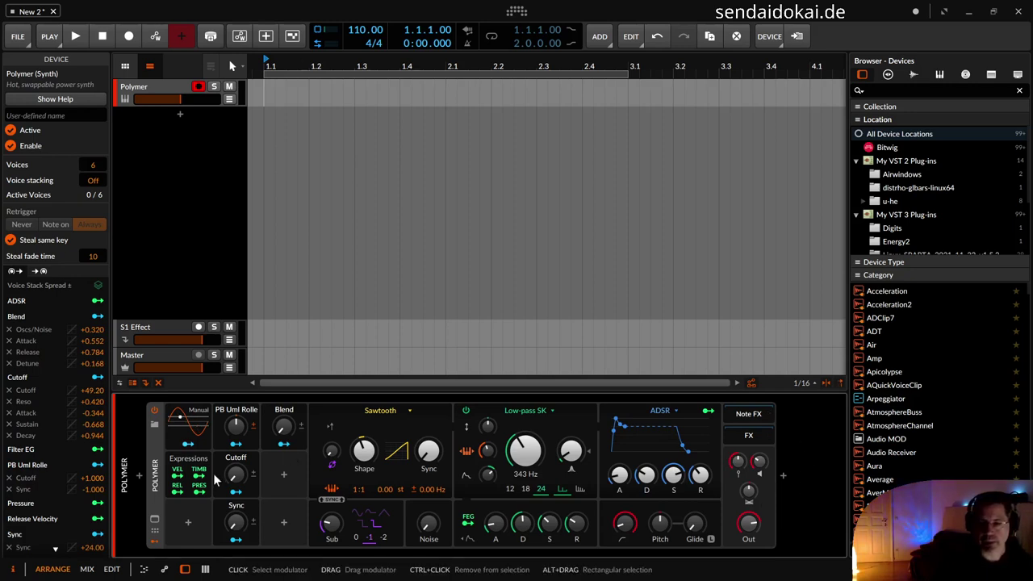
Step: Insert the favorited Chorus device on the S1 Effect track
left_click(157, 333)
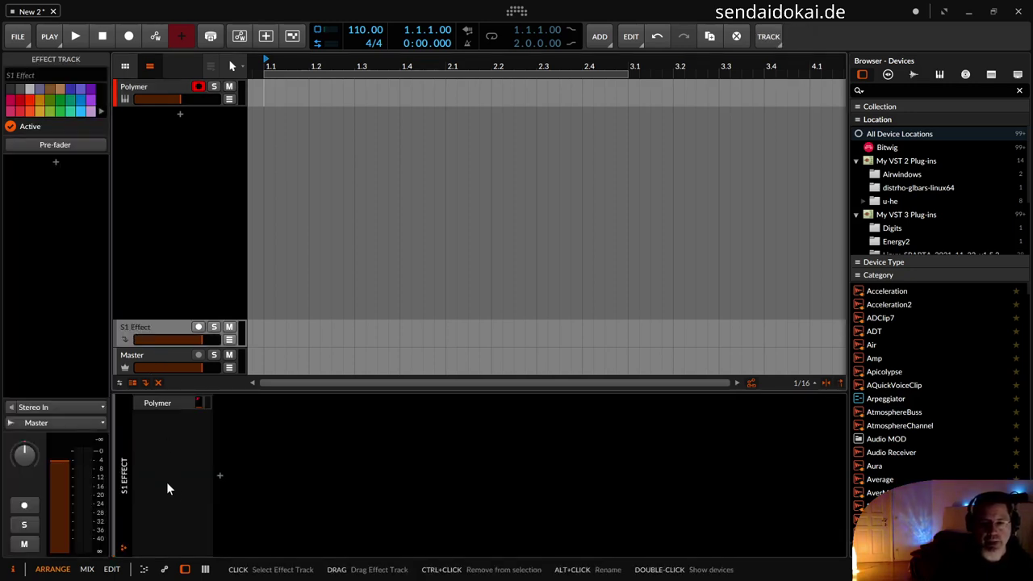
left_click(220, 479)
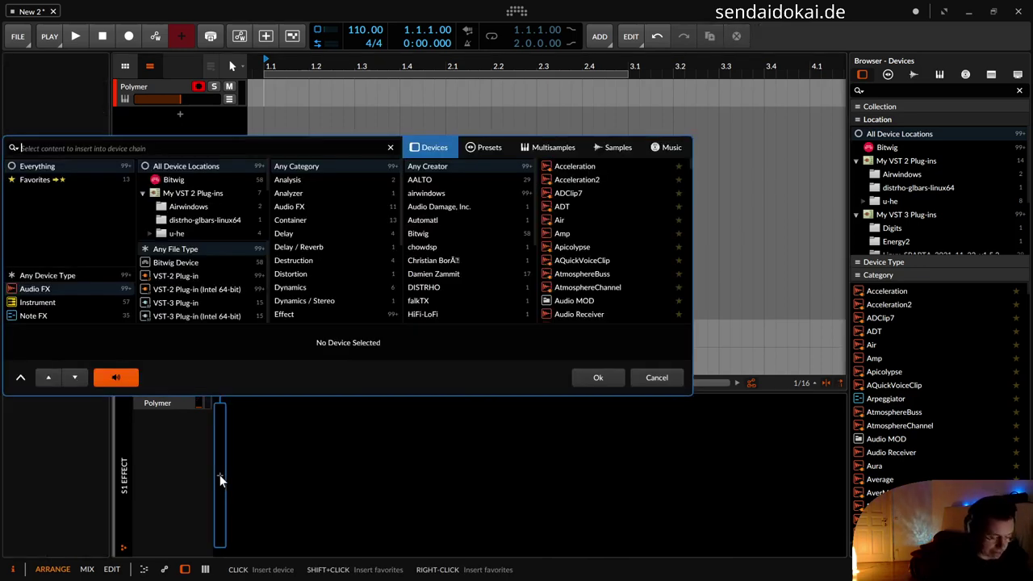
type("choer")
key("BackSpace")
key("BackSpace")
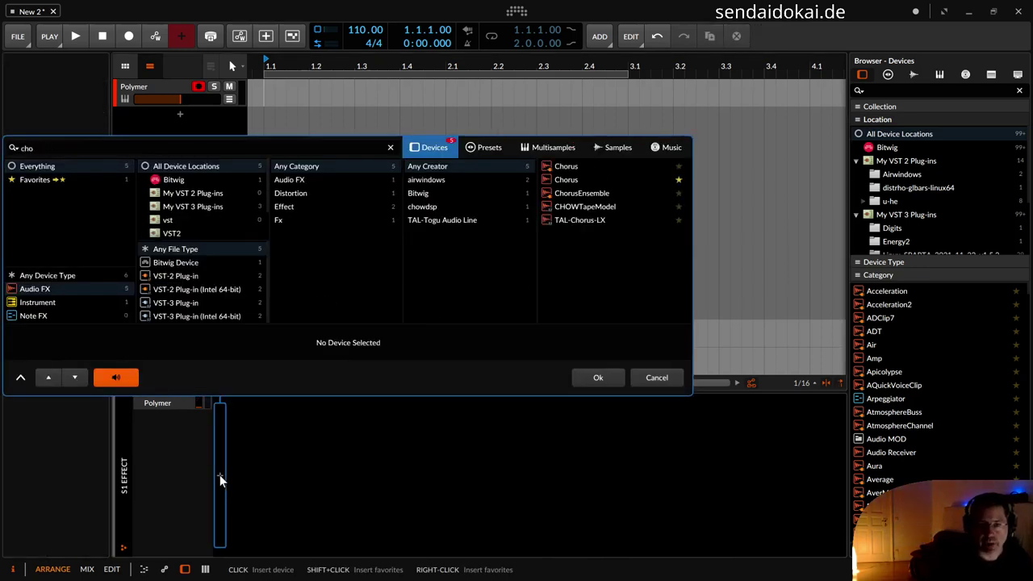
key("Down")
key("Down")
key("Return")
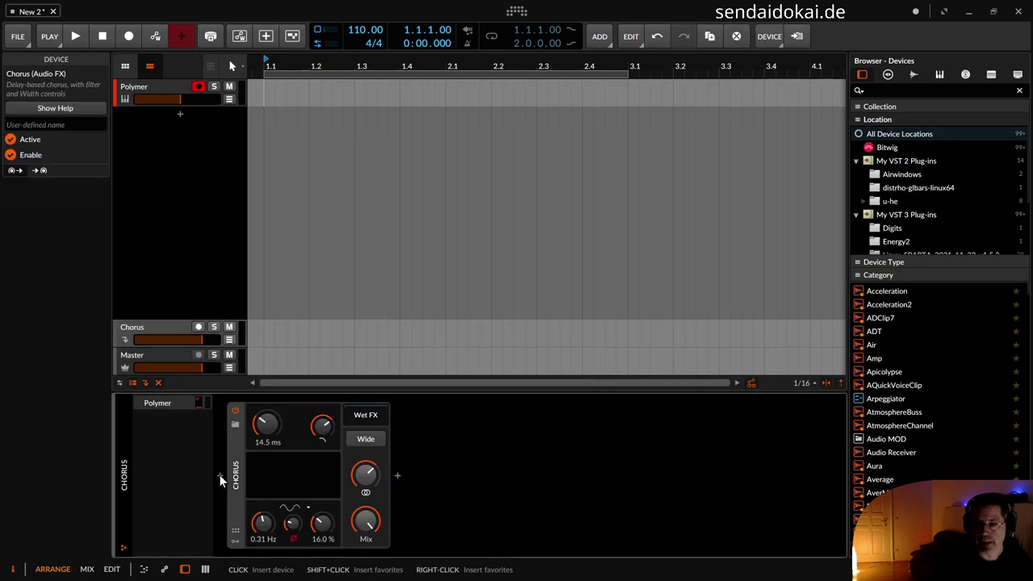
Step: Lower the Chorus's filter setting and set its modulation depth to 50.0 %
left_click_drag(320, 428, 320, 461)
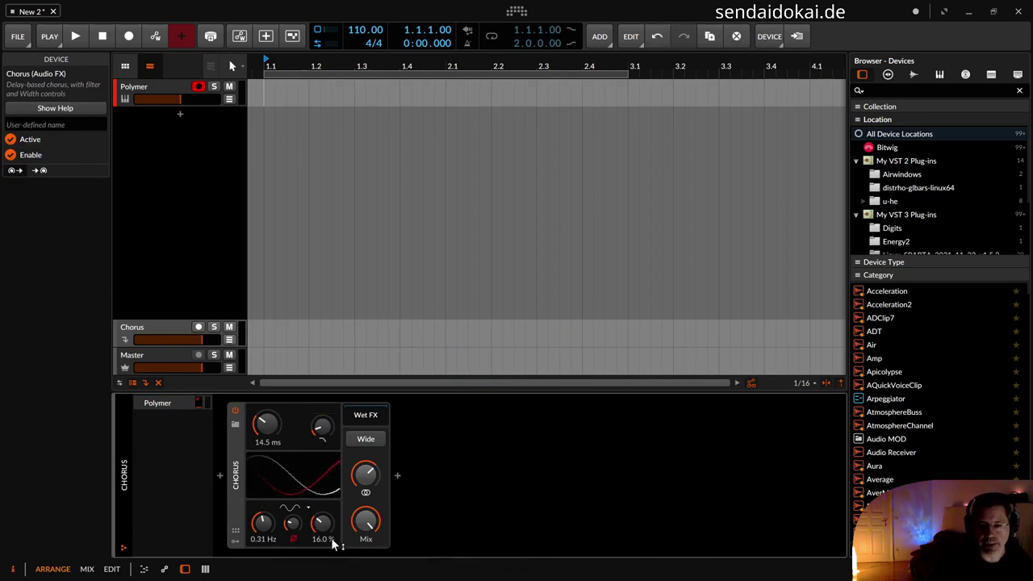
left_click_drag(314, 539, 315, 539)
left_click_drag(321, 523, 322, 484)
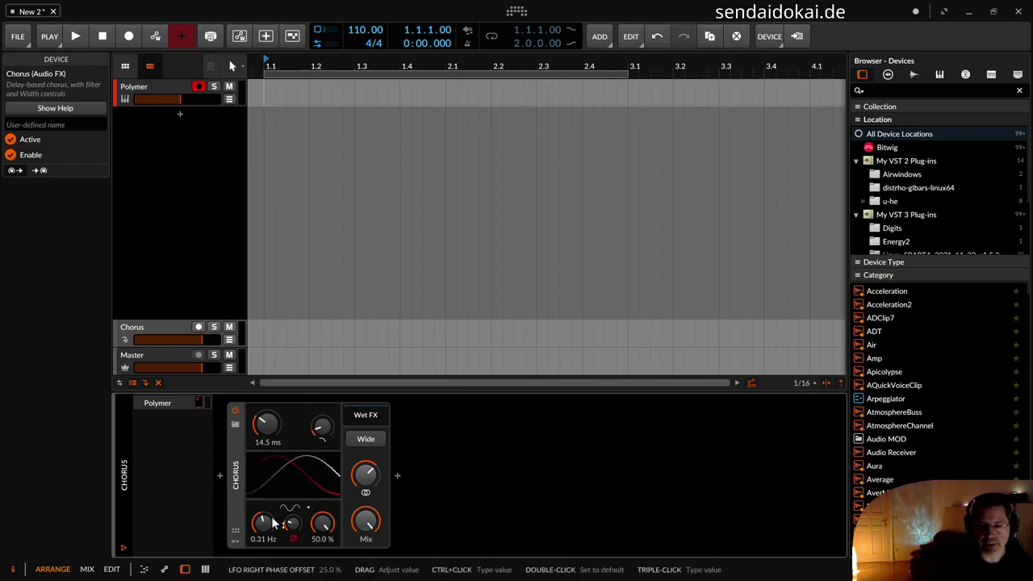
Step: Set the Chorus's LFO rate to 0.19 Hz, raise its stereo width fully and turn on Wide
left_click_drag(263, 523, 293, 501)
left_click_drag(370, 469, 370, 440)
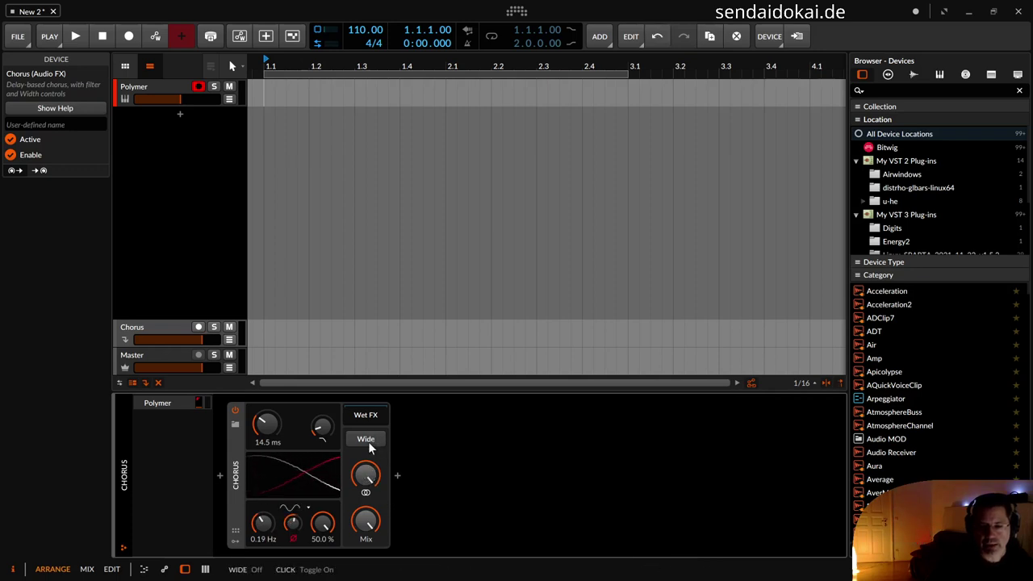
left_click(368, 441)
Step: Insert the Bitwig Reverb device after the Chorus on the effect track
left_click(398, 476)
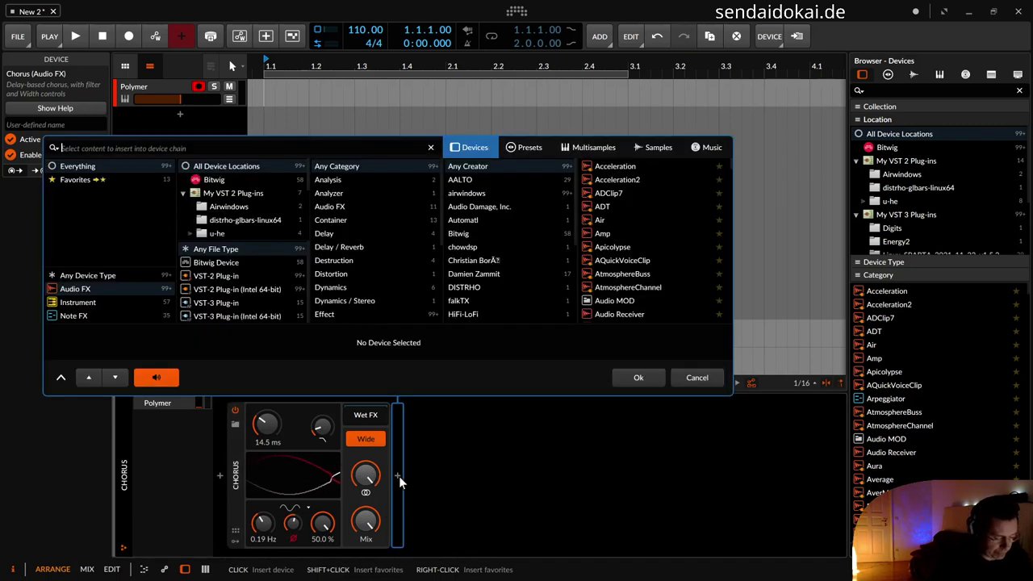
type("rever")
key("Down")
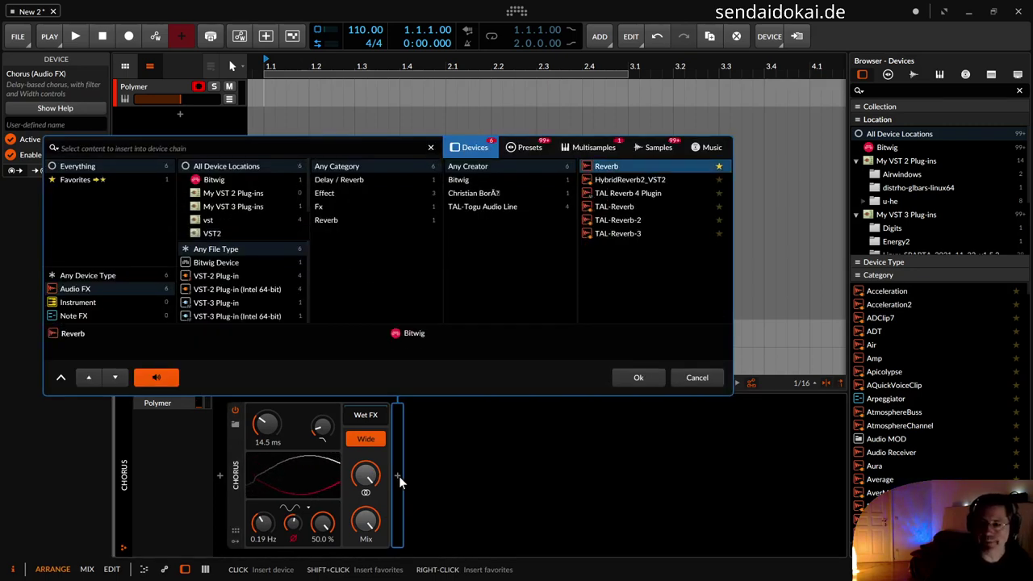
key("Return")
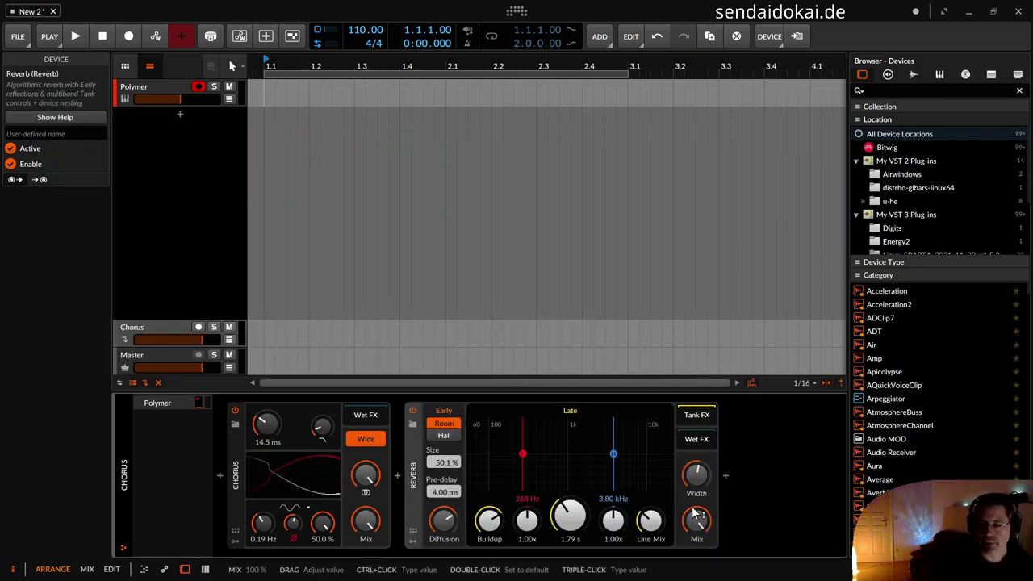
Step: Lengthen the Reverb's late decay time to 8.27 s and raise its diffusion and buildup fully
left_click_drag(569, 516, 570, 484)
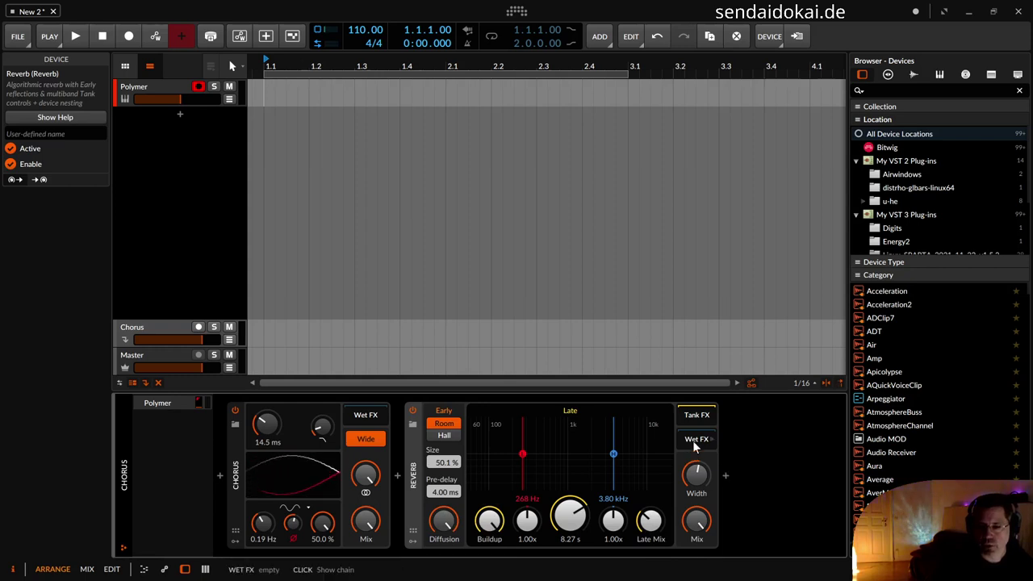
Step: Insert the Delay-2 device after the Reverb on the effect track and set its mix to 50.0 %
left_click(727, 480)
type("del")
key("Down")
key("Down")
key("Down")
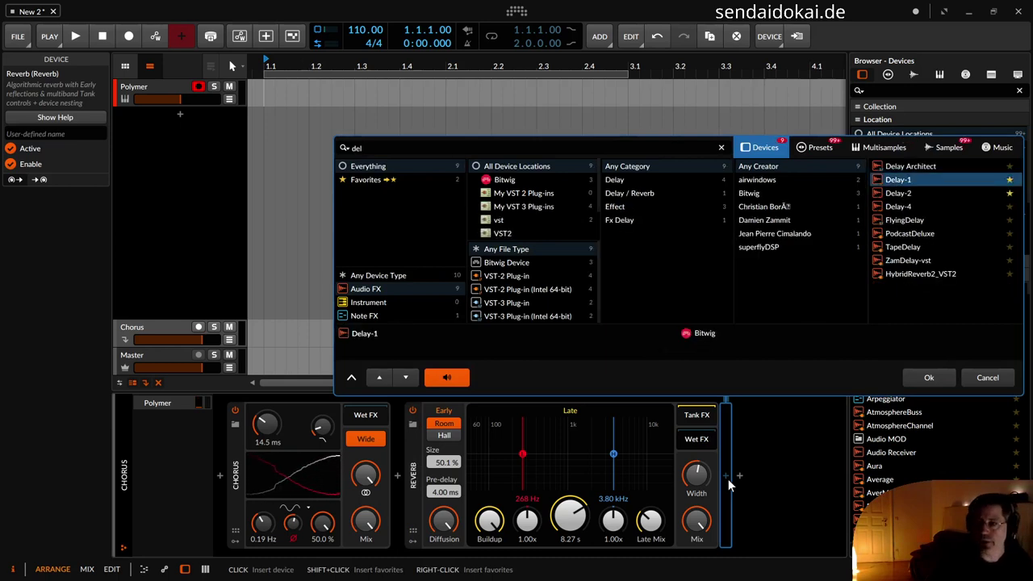
key("Return")
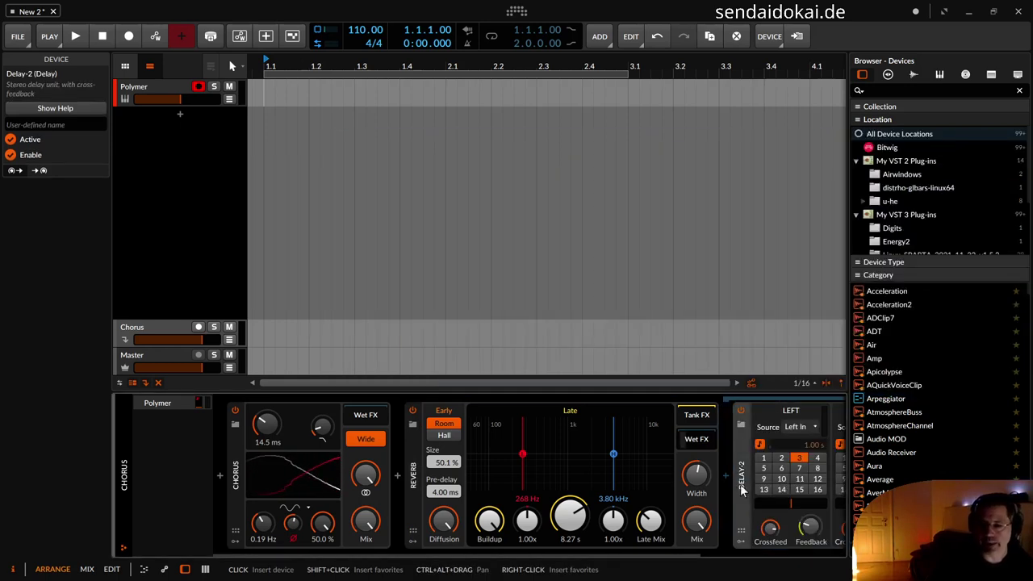
left_click_drag(674, 557, 799, 557)
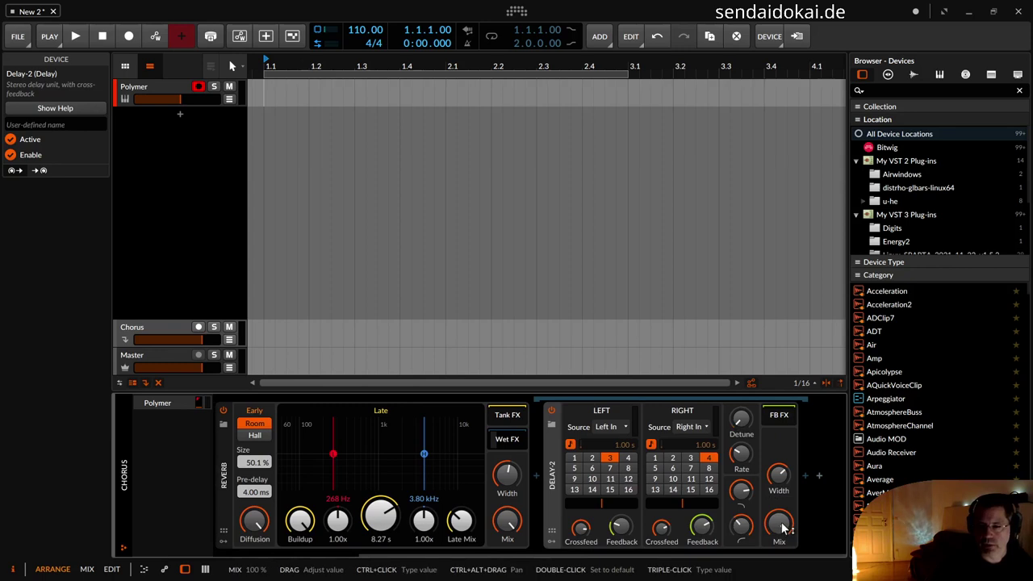
left_click_drag(781, 522, 781, 561)
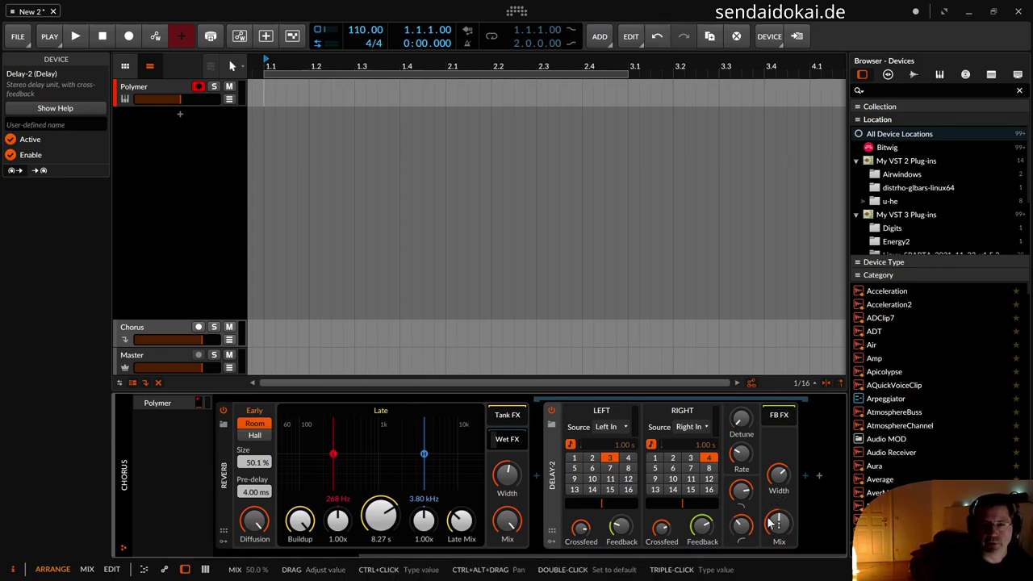
Step: Select the Polymer instrument track to show its device chain
left_click(133, 88)
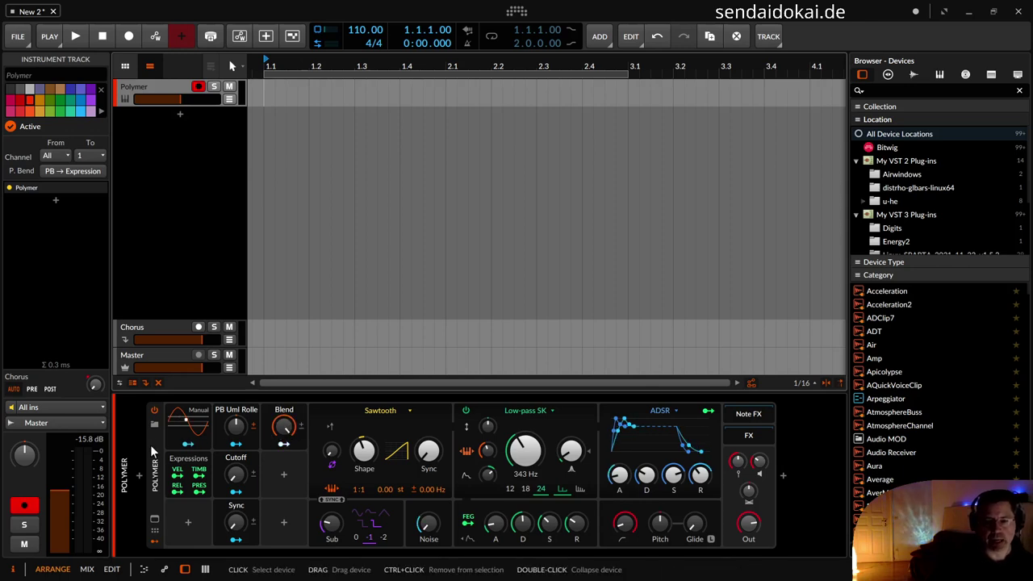
left_click(150, 445)
left_click(151, 92)
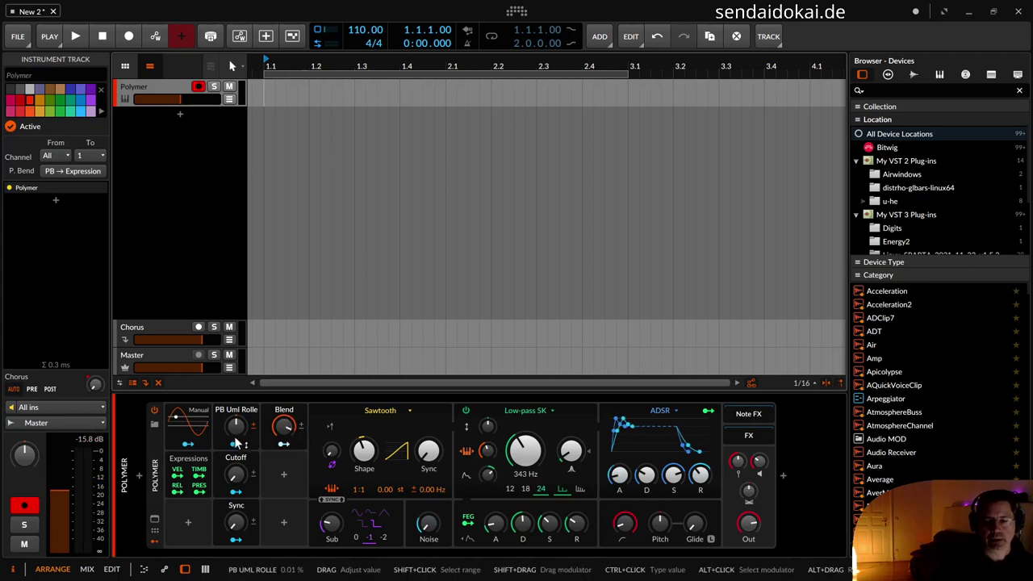
Step: Try to map Polymer's Blend macro to the track's Chorus send
left_click(283, 445)
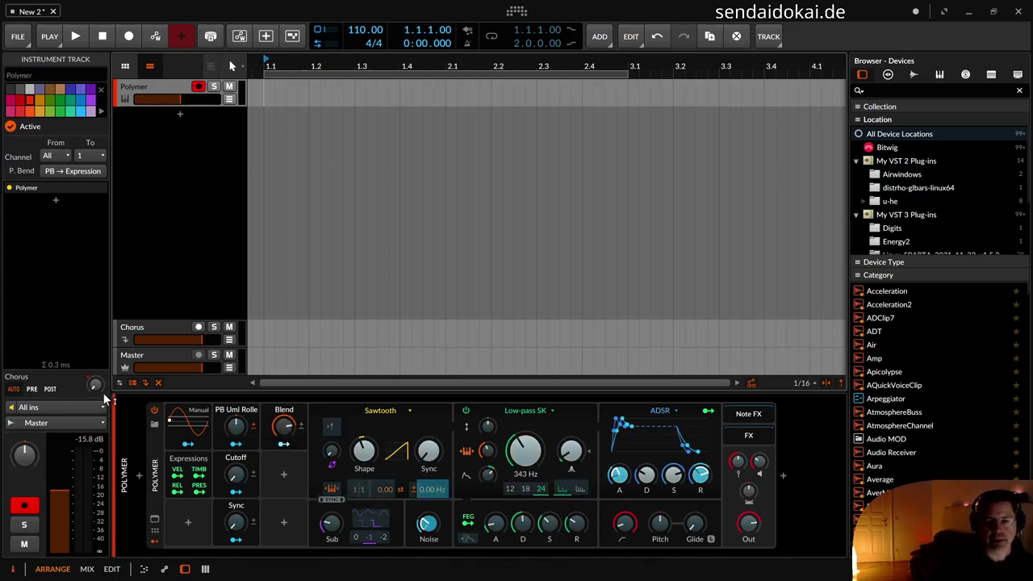
left_click(287, 448)
left_click(283, 445)
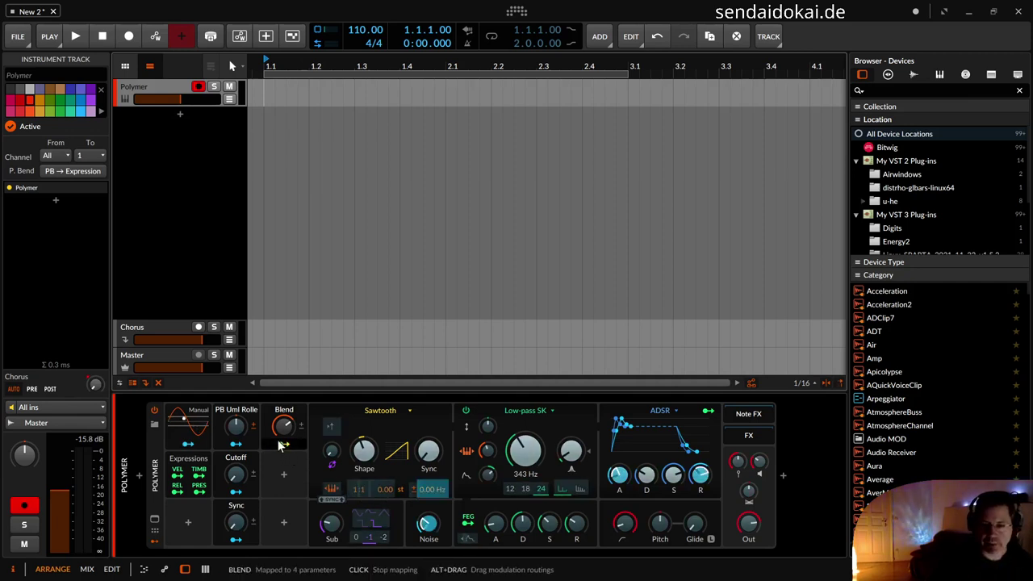
left_click(280, 444)
Step: Insert an Instrument Layer container before Polymer and nest Polymer inside it as a layer
left_click(156, 475)
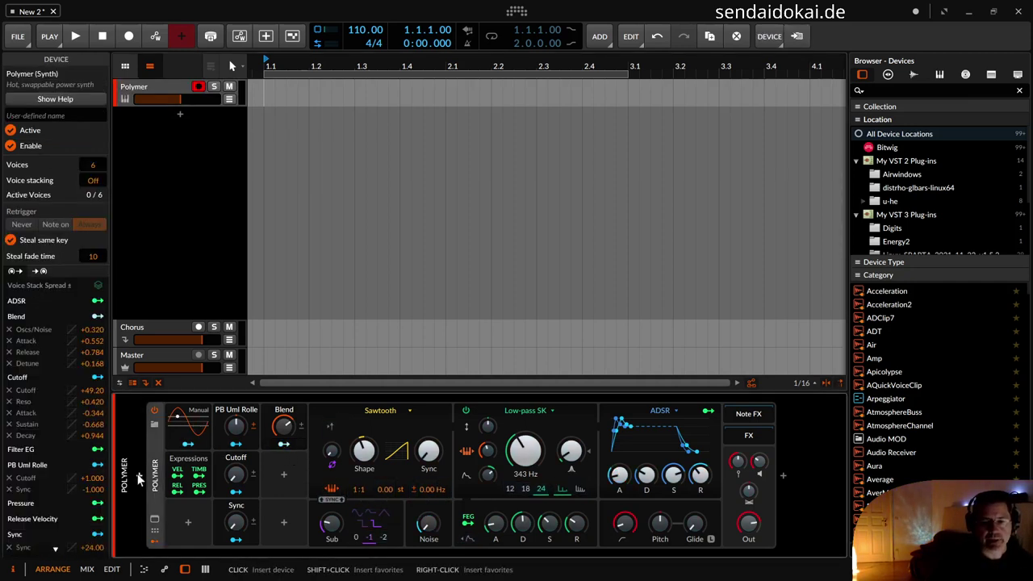
left_click(139, 476)
type("instru")
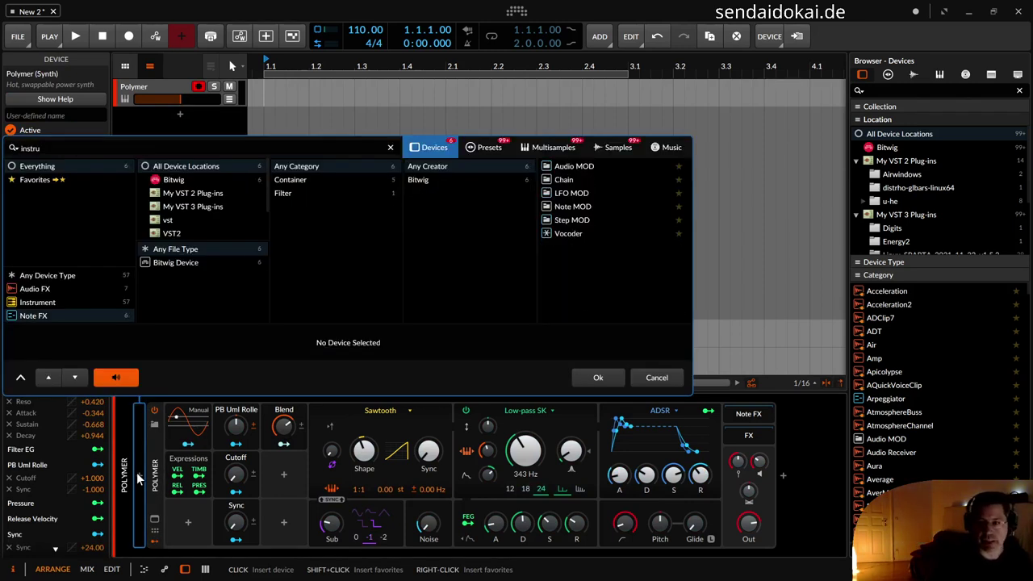
left_click(106, 278)
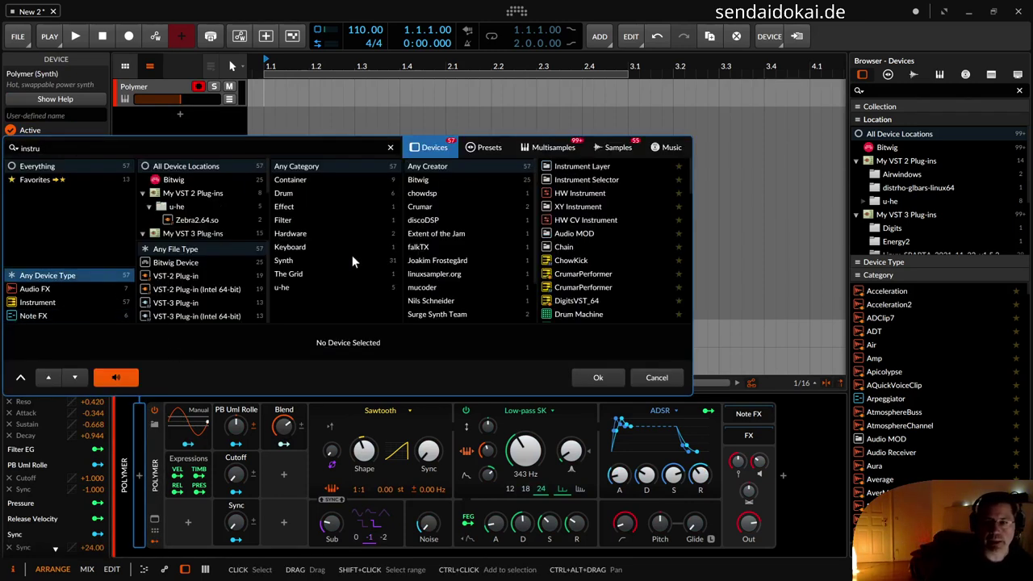
left_click(577, 165)
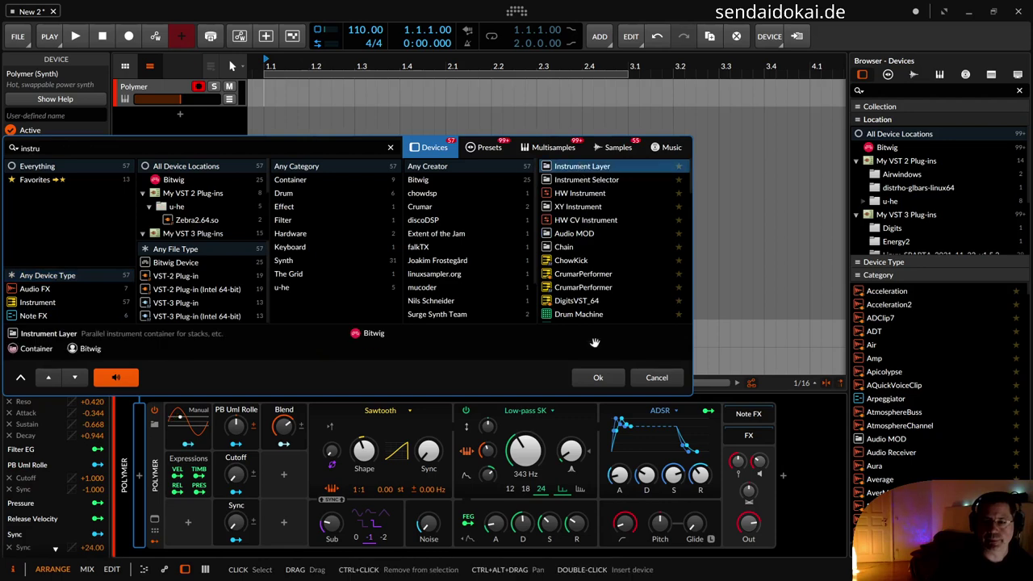
left_click(598, 376)
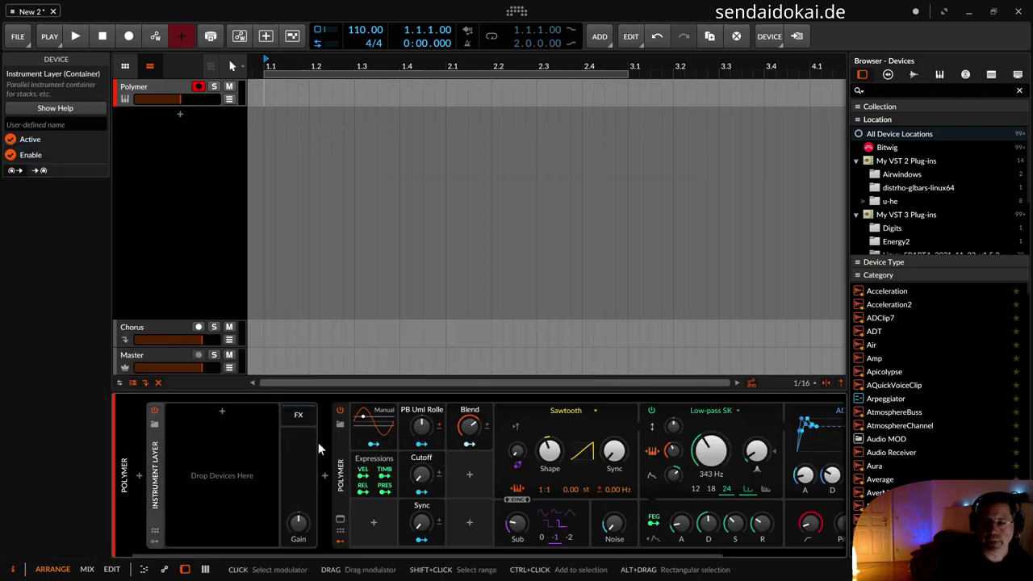
left_click(242, 438)
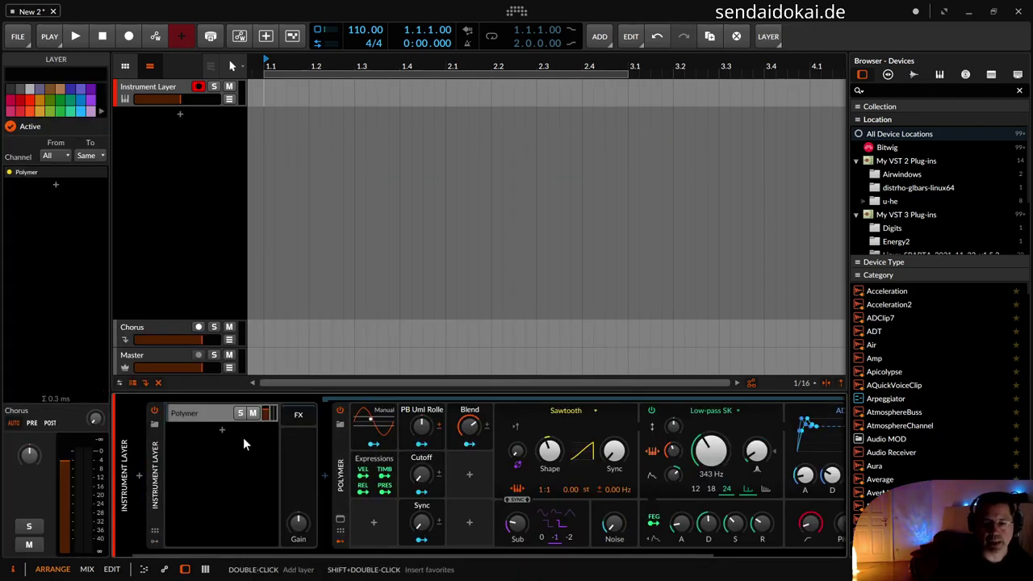
left_click(204, 415)
Step: Show the Instrument Layer's modulators and add a Macro modulator in the first slot
left_click(154, 540)
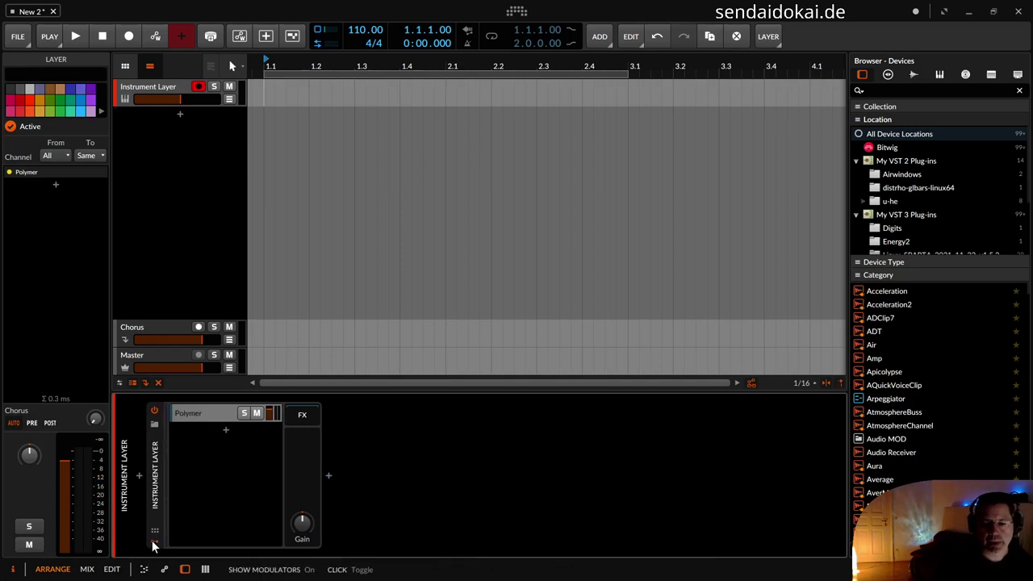
left_click(215, 416)
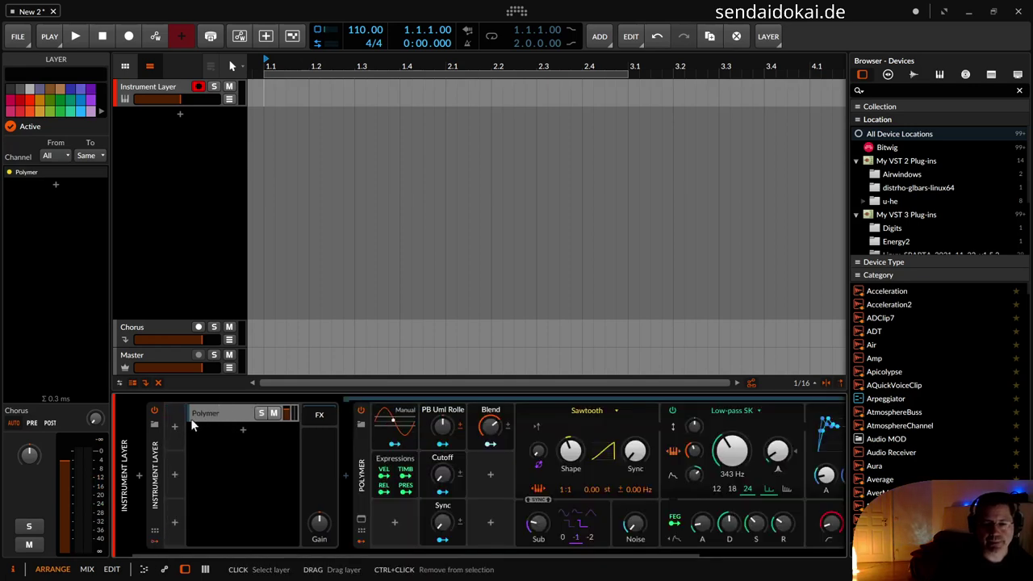
left_click(177, 426)
type("macro")
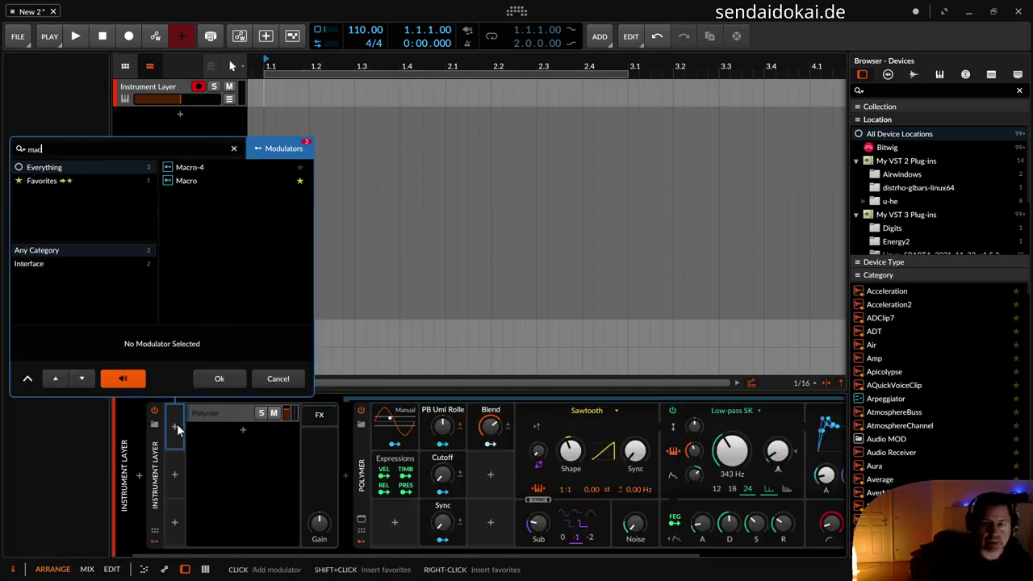
key("Down")
key("Return")
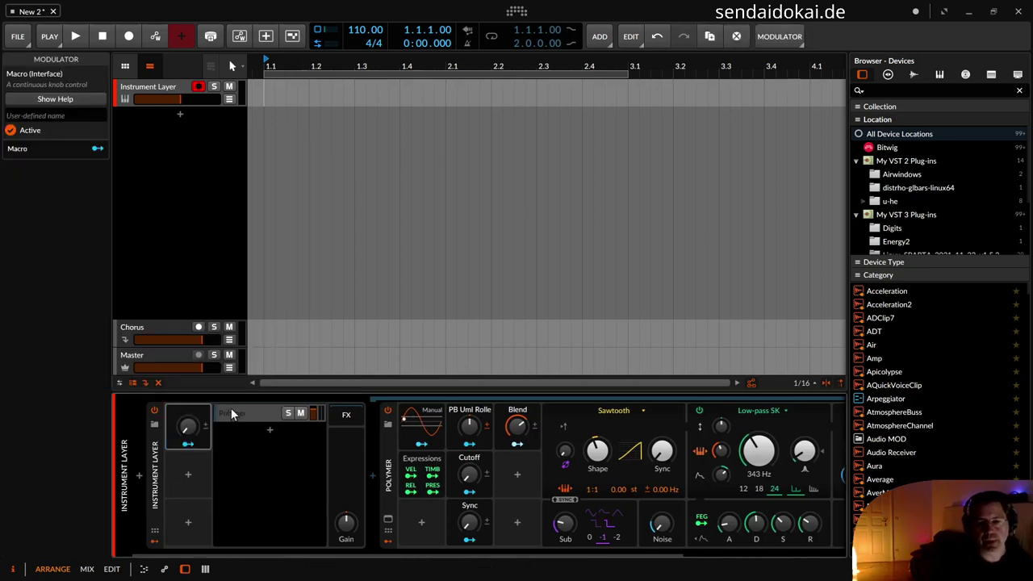
Step: Assign the Instrument Layer's new macro to modulate the Polymer layer's Chorus send
left_click(239, 412)
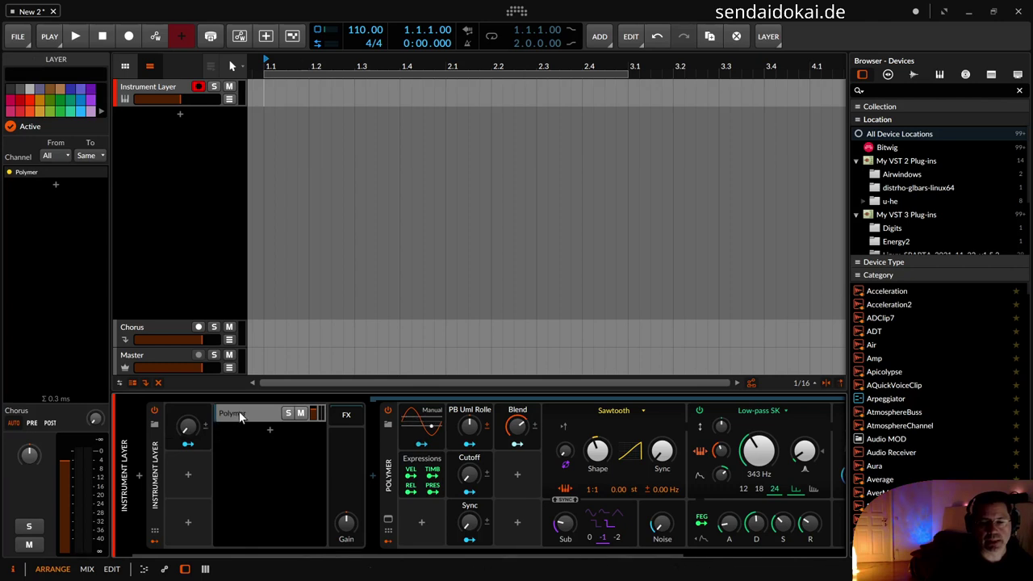
left_click(241, 413)
left_click(241, 414)
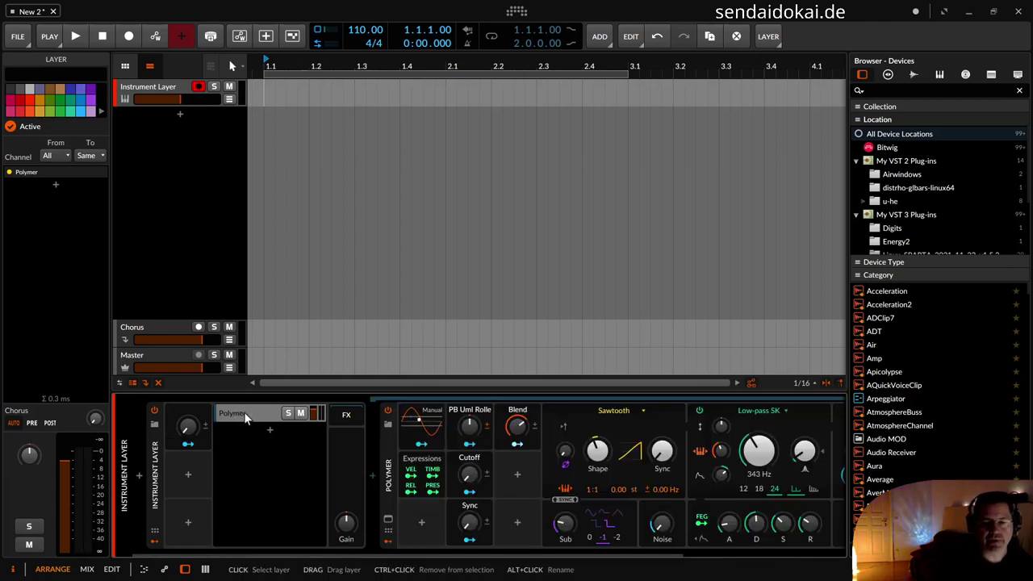
left_click(189, 444)
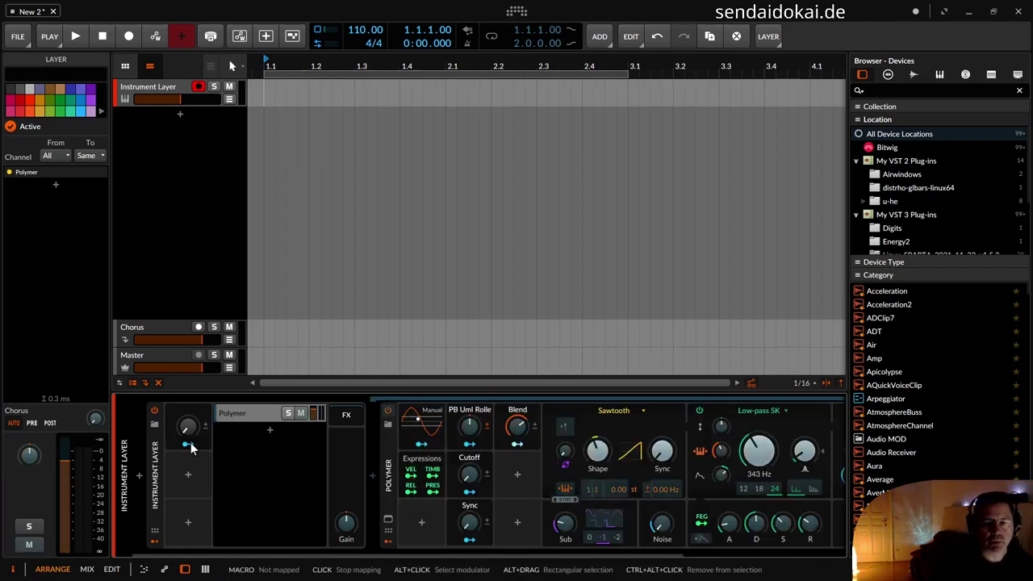
left_click(95, 418)
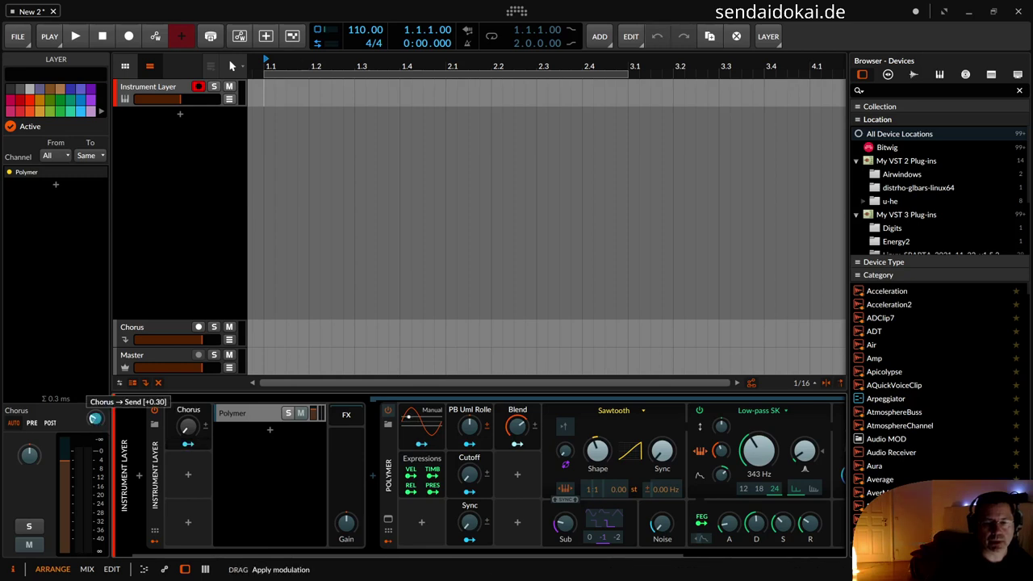
left_click_drag(95, 418, 95, 418)
left_click(276, 493)
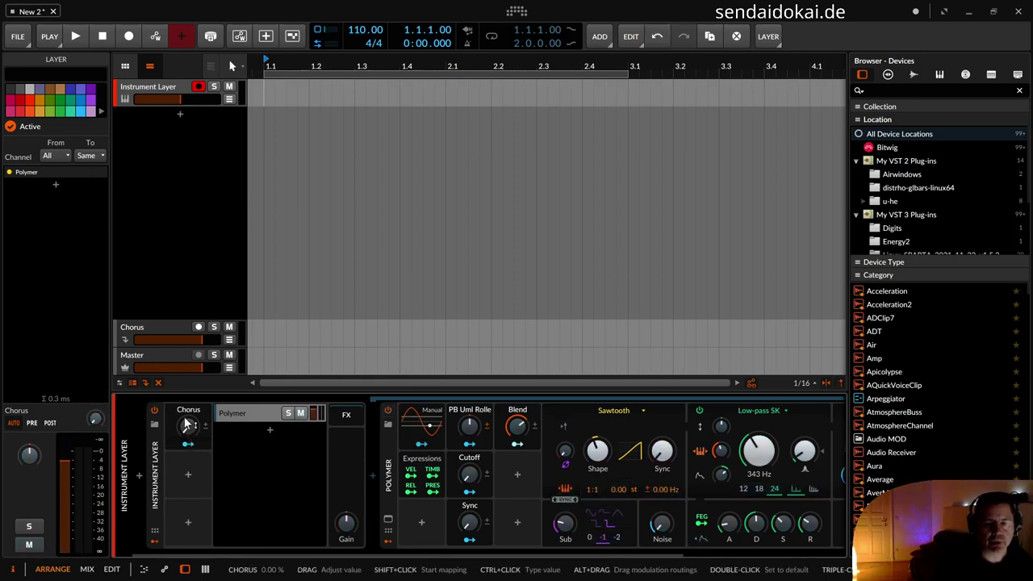
Step: Map the Instrument Layer's Chorus macro to a hardware controller
right_click(196, 434)
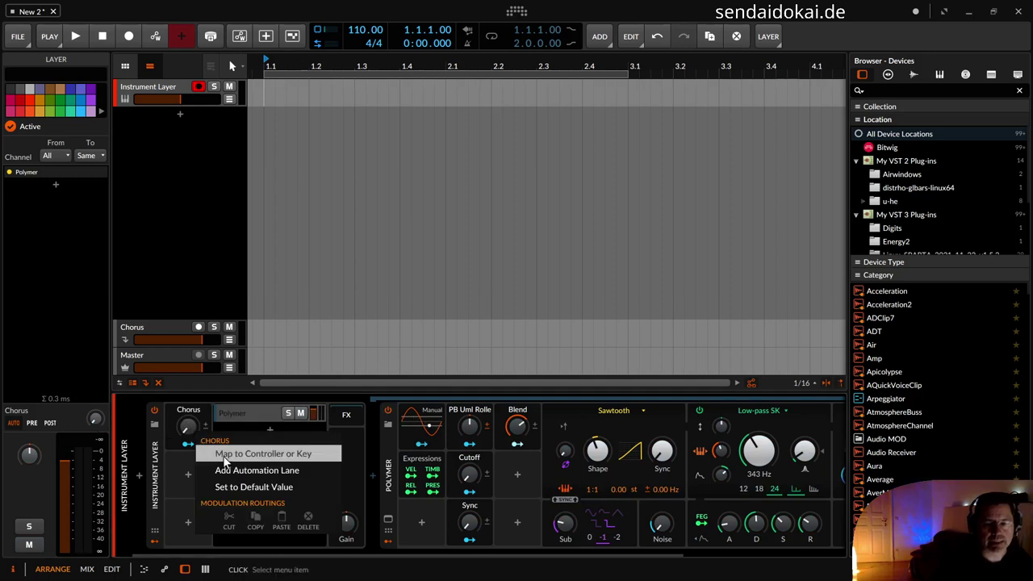
left_click(226, 454)
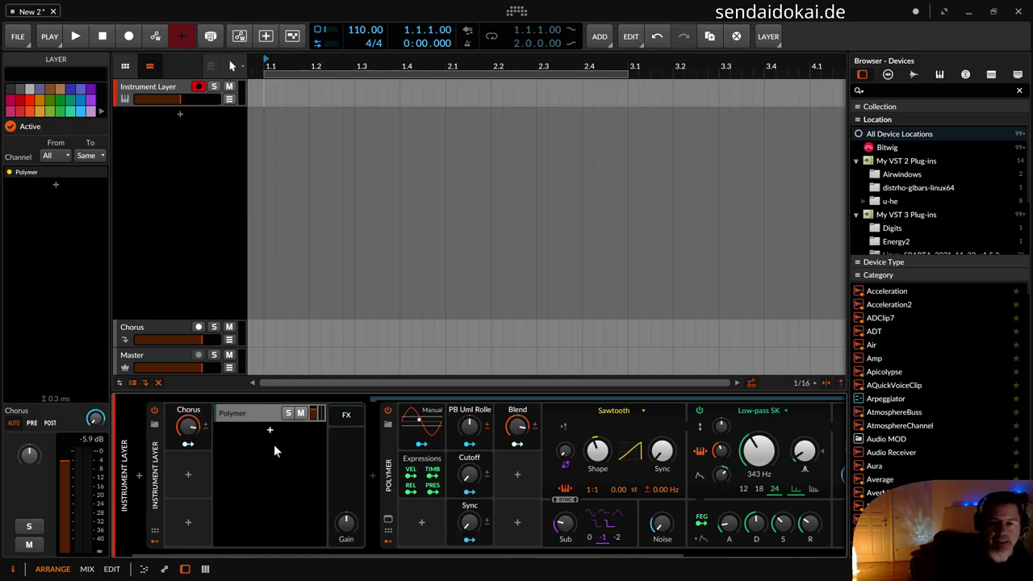
left_click(388, 530)
left_click(388, 531)
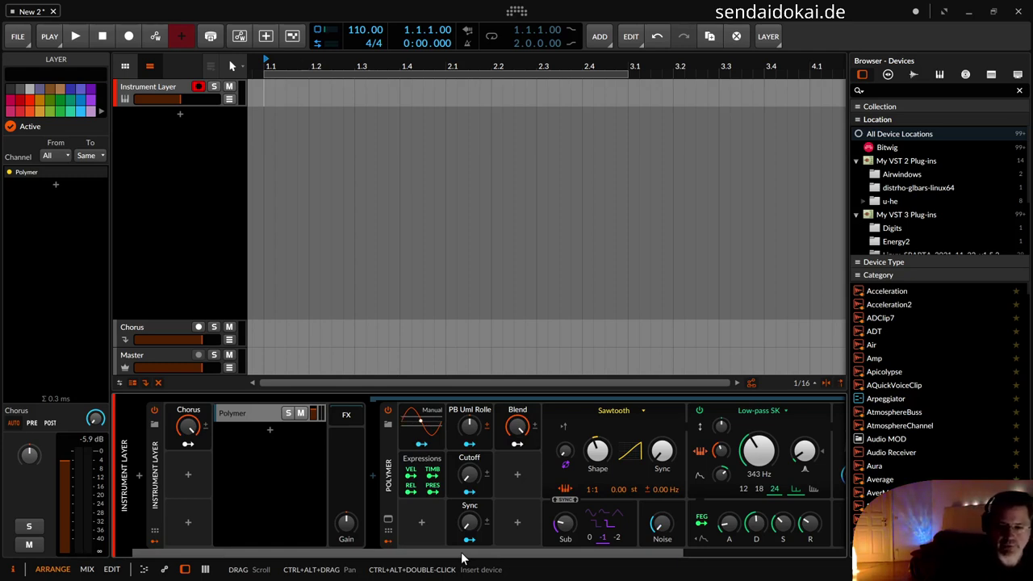
Step: Map Polymer's Pressure expression to the red knob beside Pitch and to Pan at about +0.98
left_click_drag(460, 552, 676, 565)
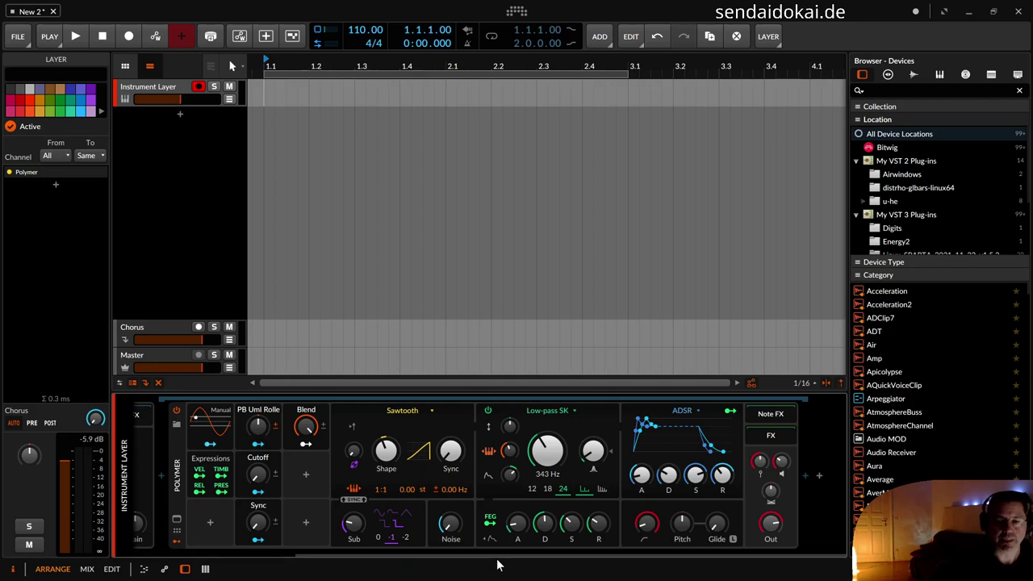
left_click_drag(475, 554, 286, 541)
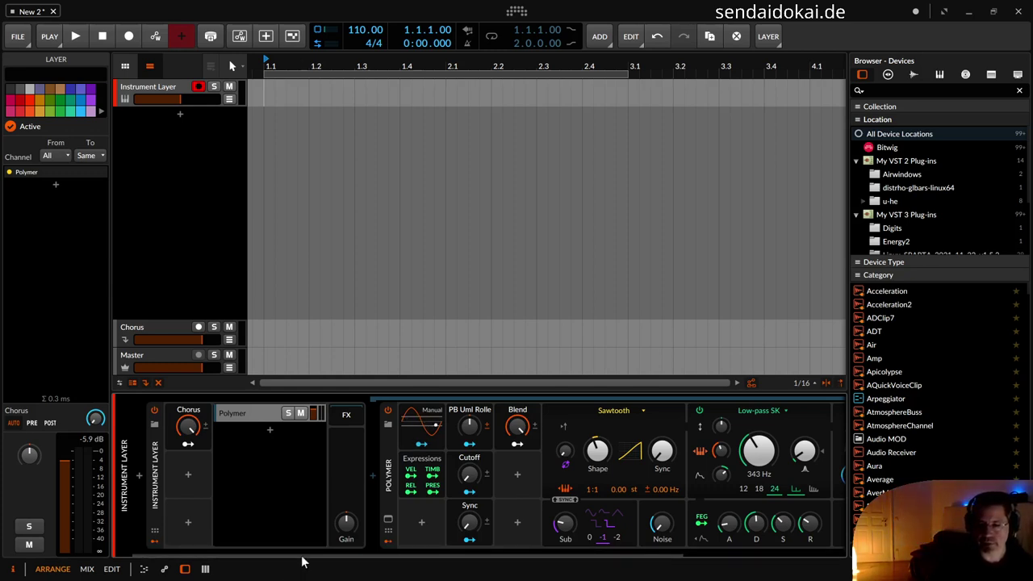
left_click_drag(296, 555, 513, 551)
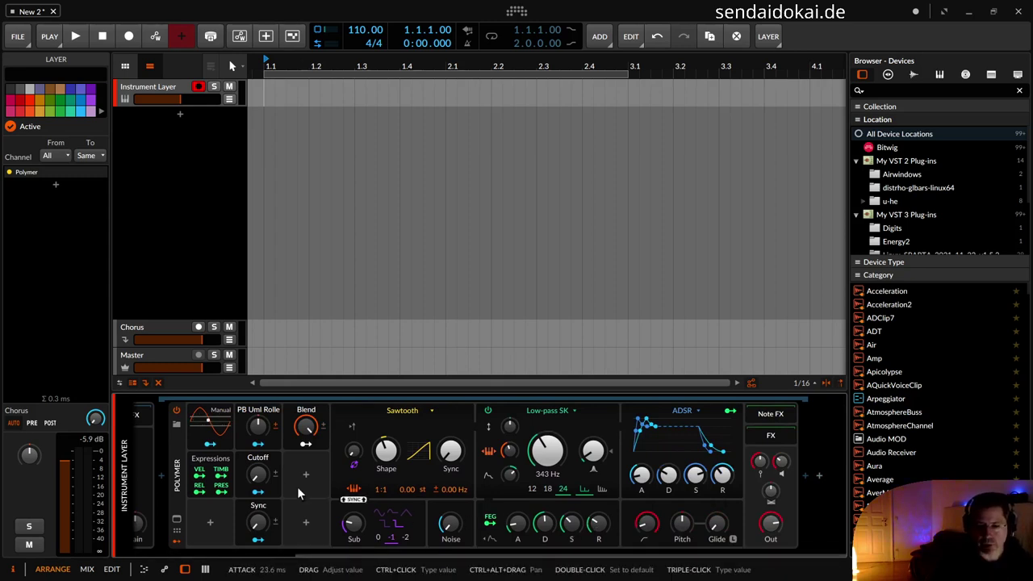
left_click(222, 495)
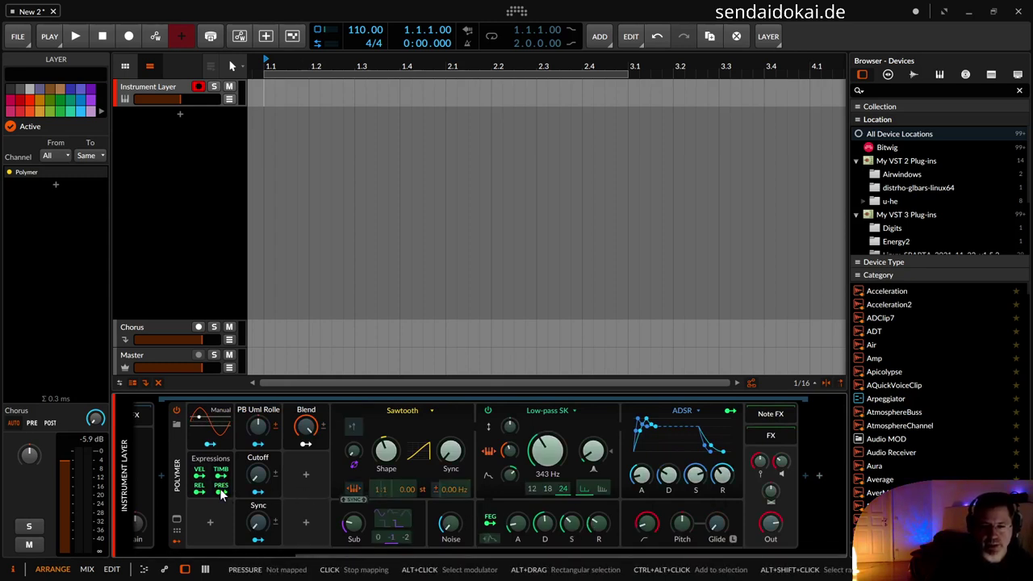
left_click_drag(645, 523, 646, 489)
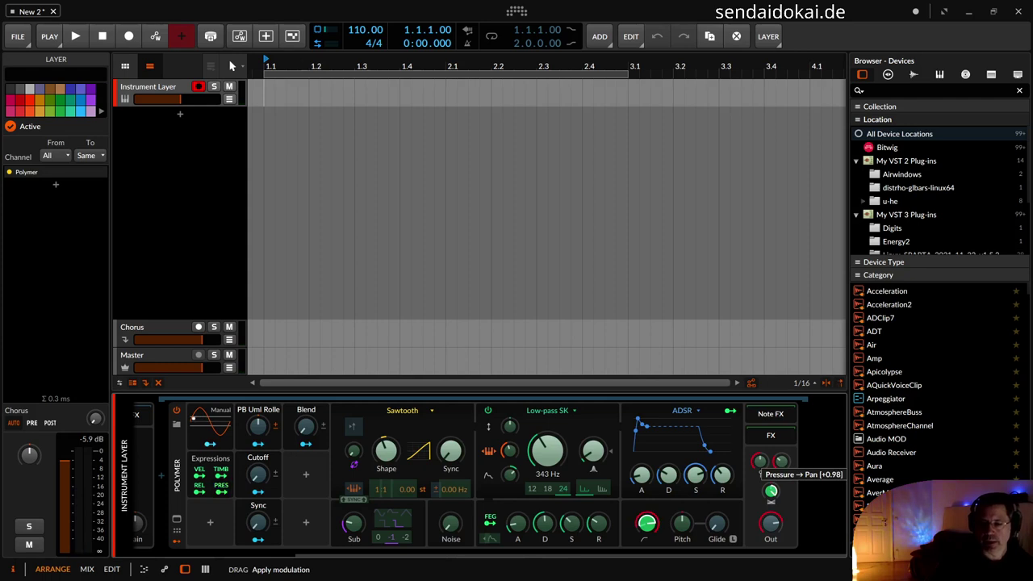
left_click_drag(772, 492, 773, 494)
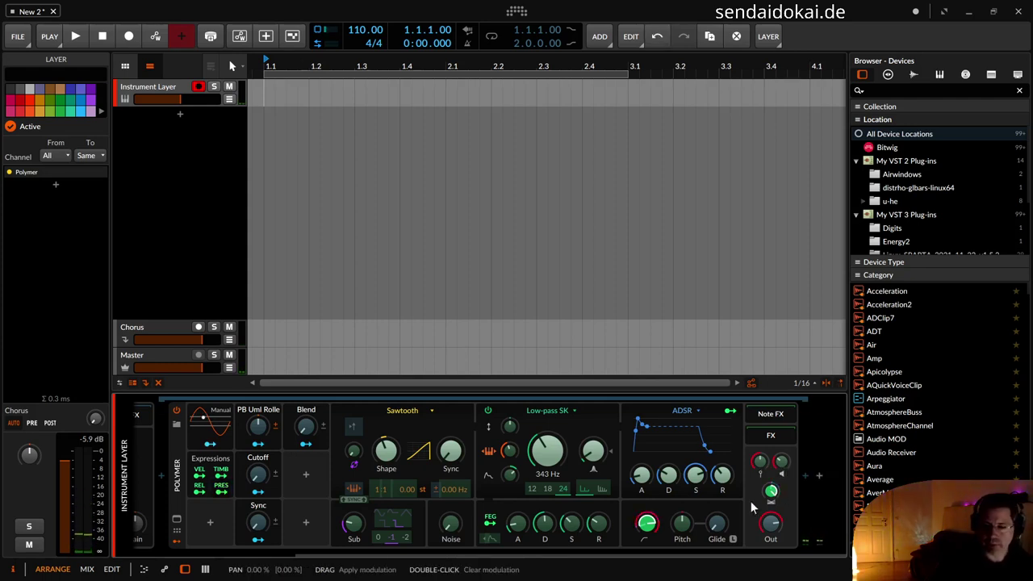
mouse_move(646, 523)
left_mouse_down()
mouse_move(646, 509)
mouse_move(647, 533)
left_mouse_up()
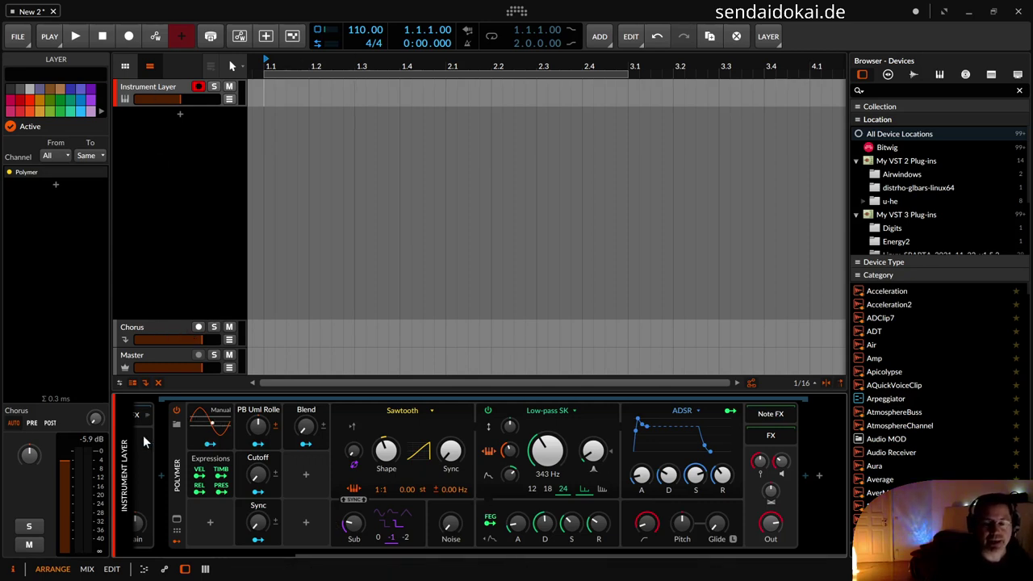
Step: On the Chorus effect track's Reverb, choose Hall, 200 % size, 31.6 s reverb time, and maximum Late Mix and Width
left_click(144, 327)
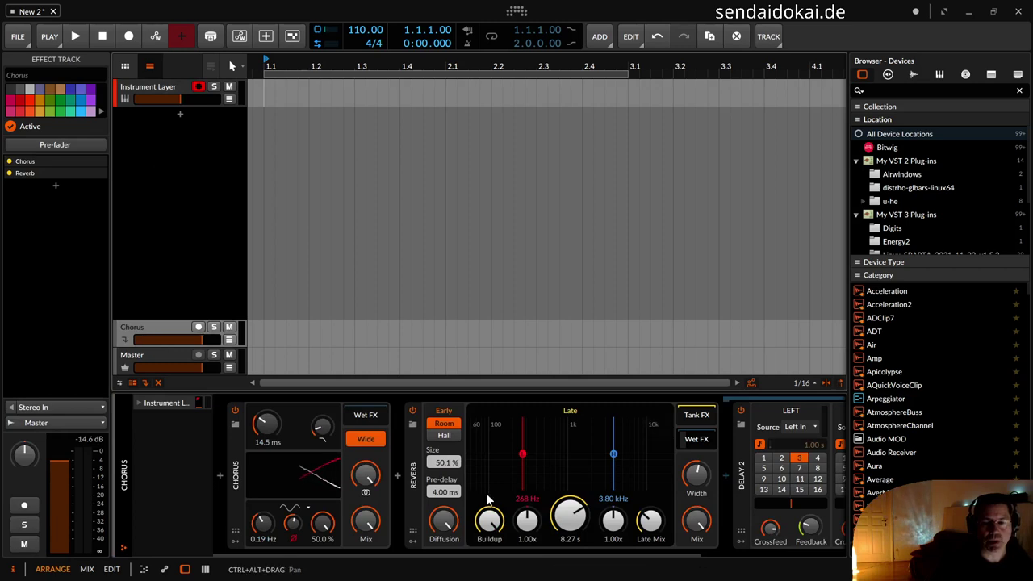
left_click_drag(325, 555, 207, 570)
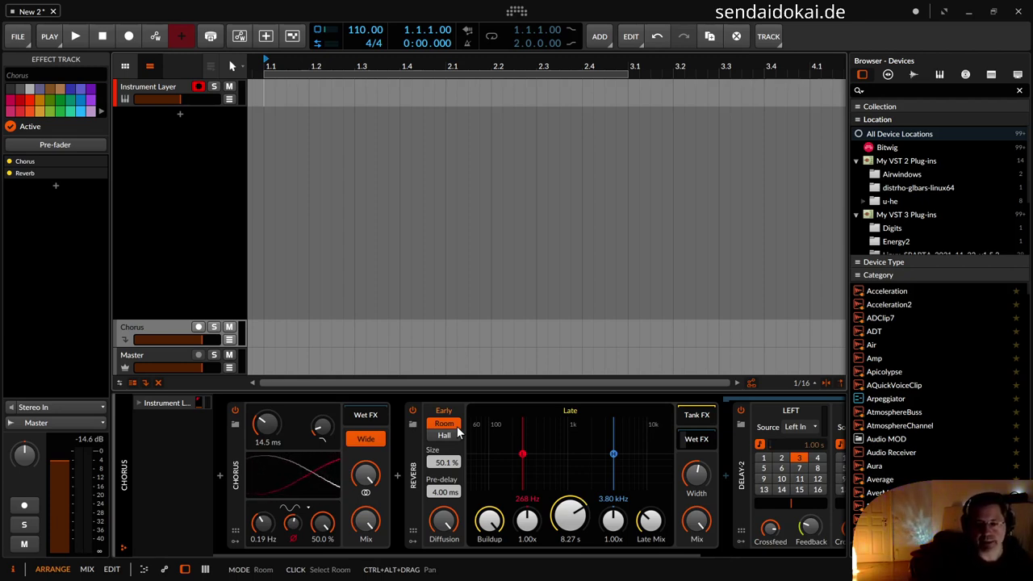
left_click_drag(569, 519, 570, 460)
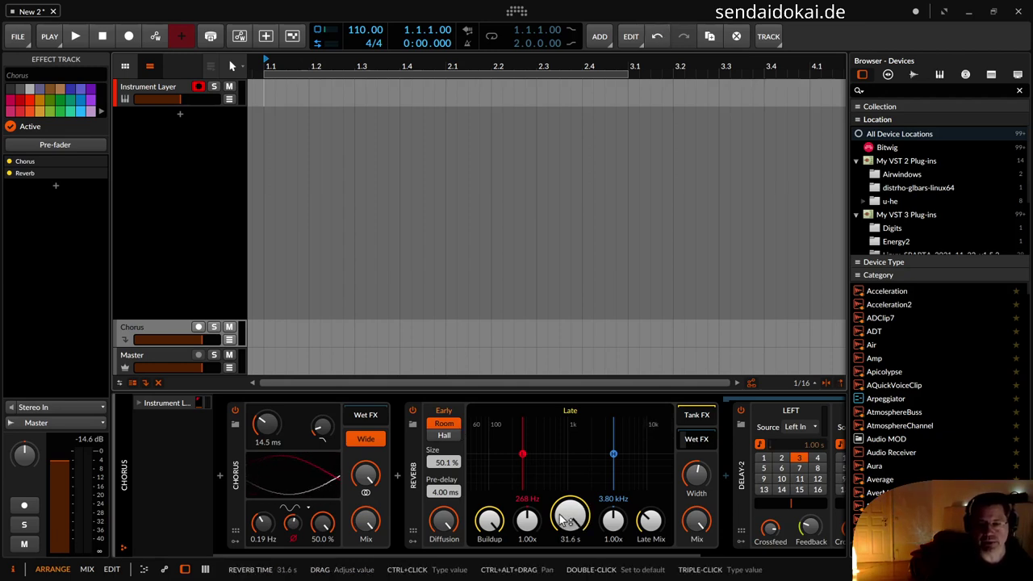
left_click_drag(653, 527, 700, 432)
left_click(444, 435)
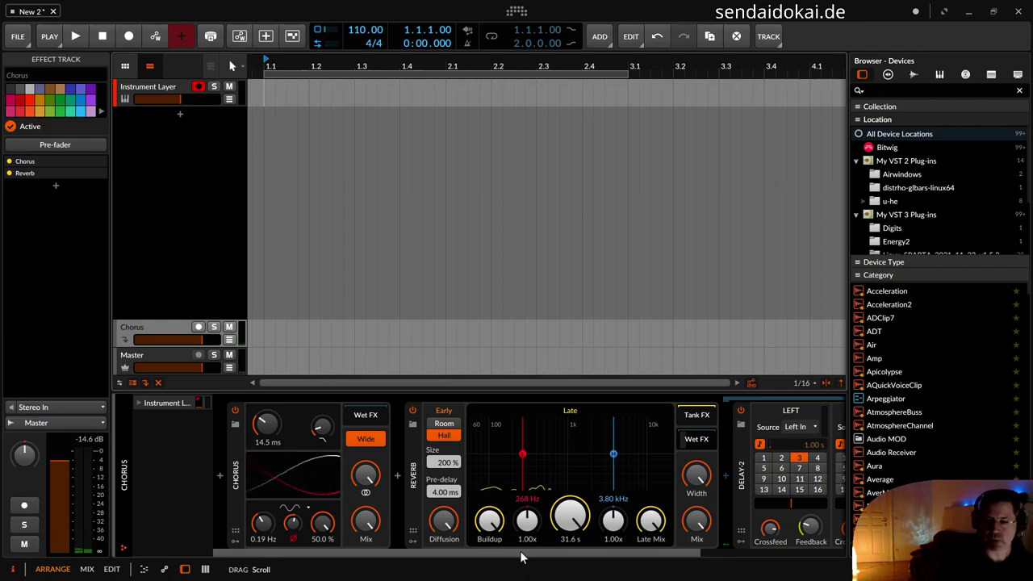
Step: Map the Reverb's Mix to a hardware controller and set its low and high decay multipliers to 0.56x
left_click_drag(520, 557, 627, 570)
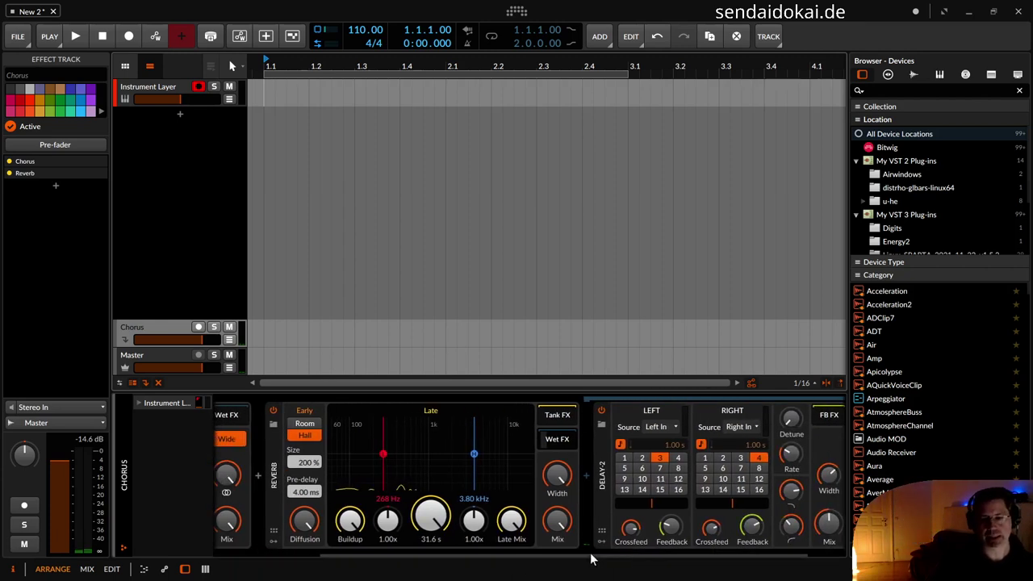
right_click(557, 519)
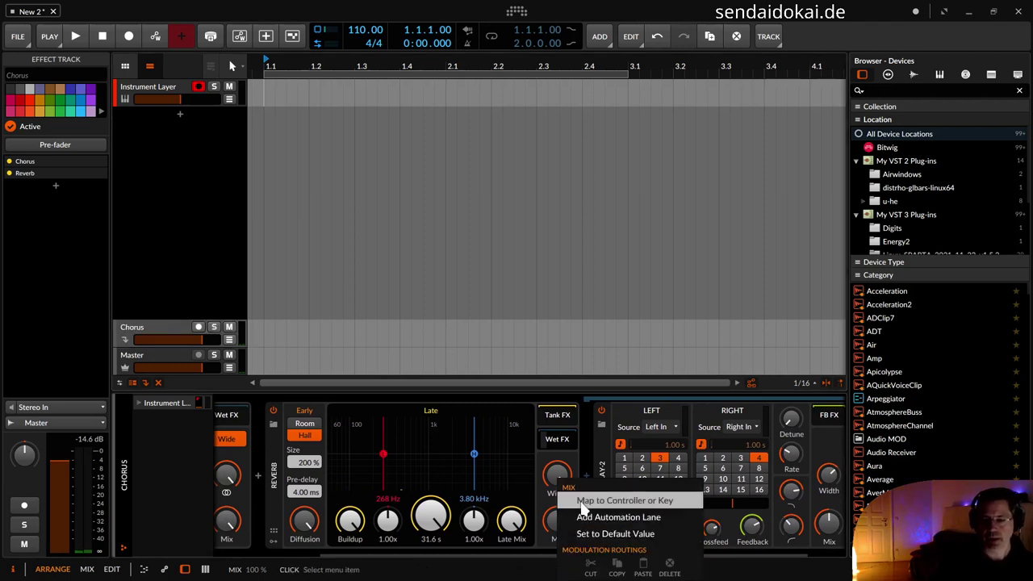
key("Escape")
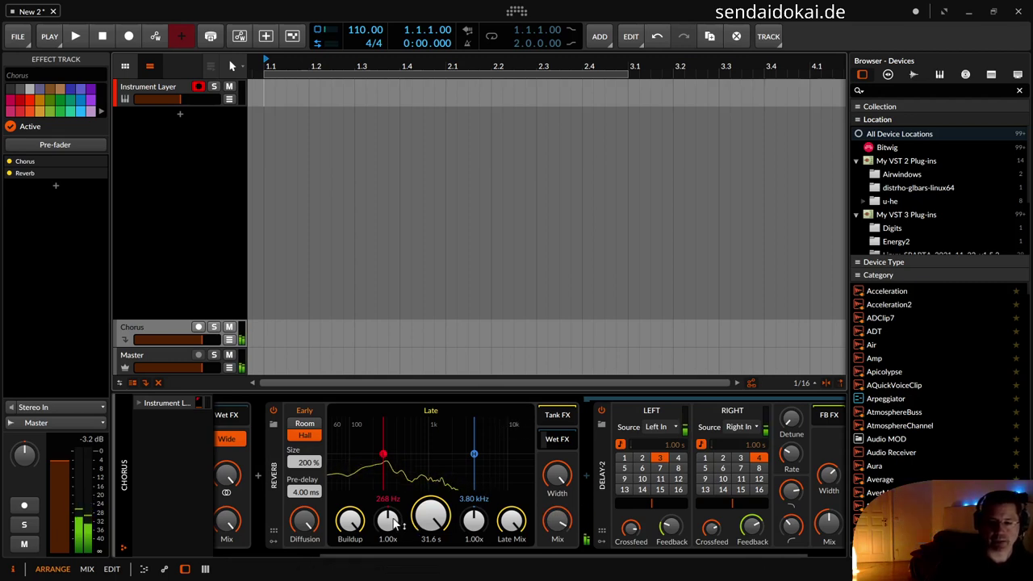
left_click_drag(387, 519, 387, 539)
left_click_drag(471, 522, 471, 542)
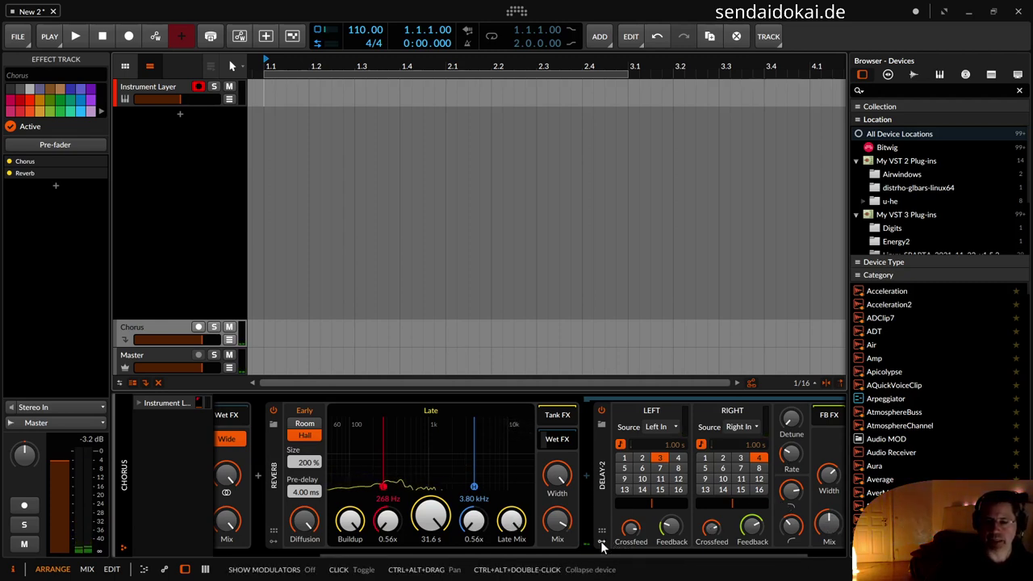
Step: Show Delay-2's modulators and add a Macro modulator in the first slot
left_click(624, 430)
type("mac")
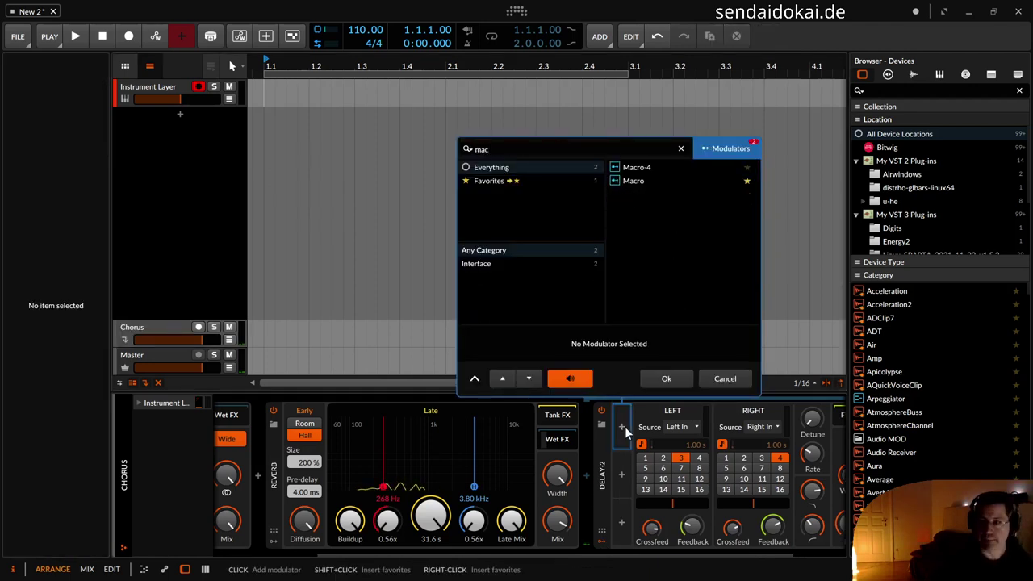
key("Down")
key("Return")
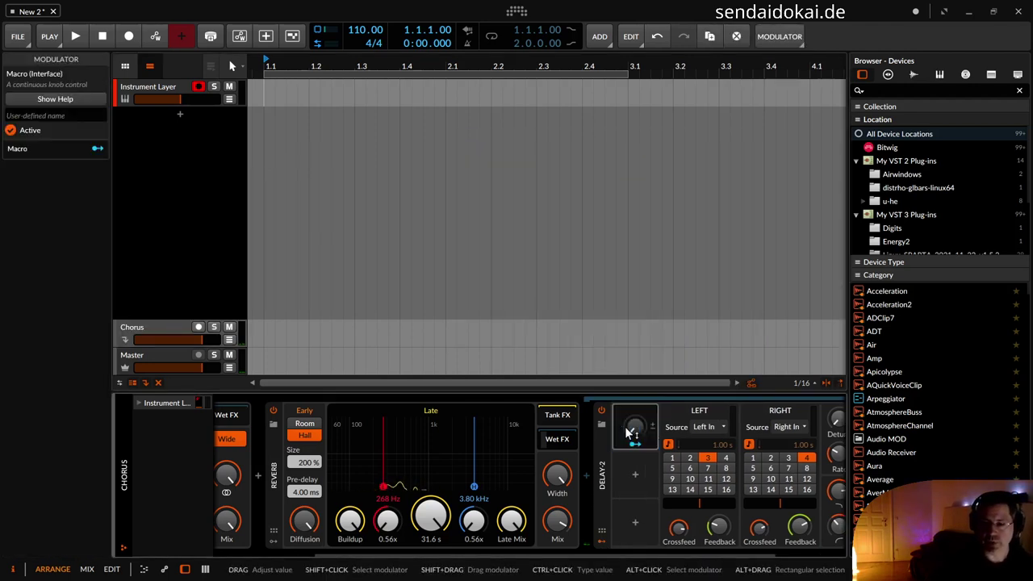
Step: Assign Delay-2's new macro to modulate its Mix by about -0.524
left_click_drag(560, 553, 684, 569)
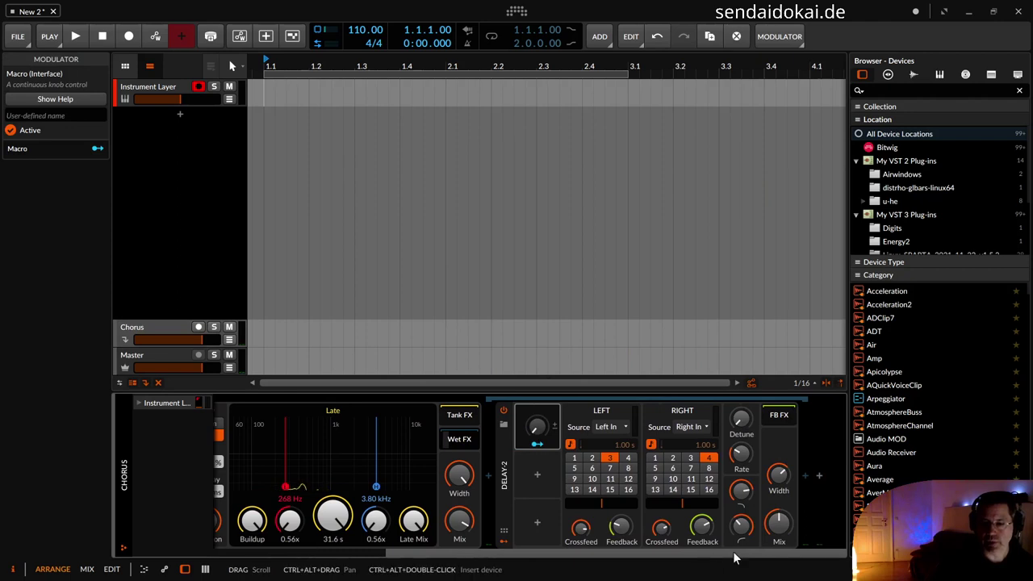
left_click(537, 444)
left_click_drag(778, 522, 779, 557)
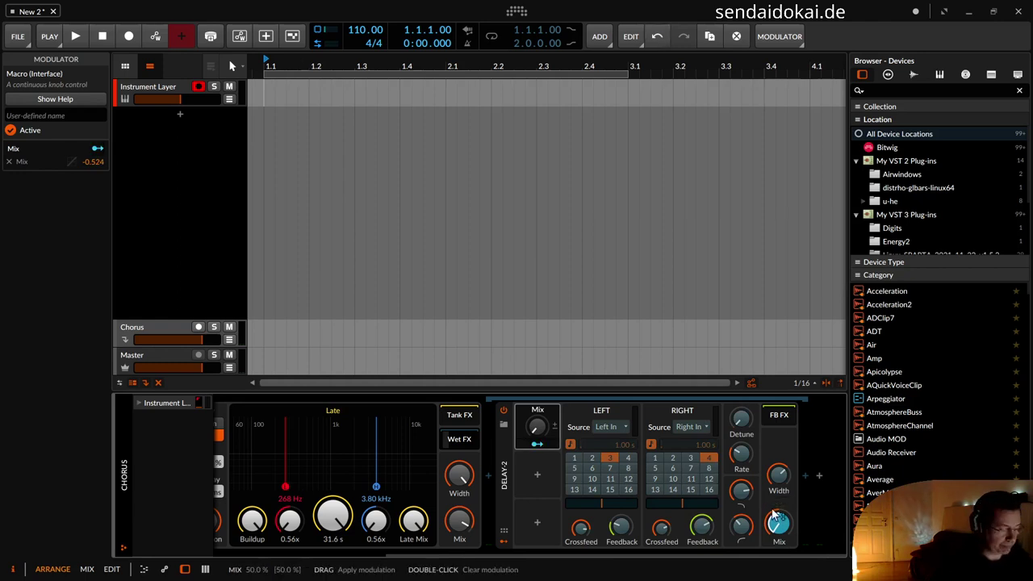
Step: Map Delay-2's Mix macro to a hardware controller
right_click(529, 428)
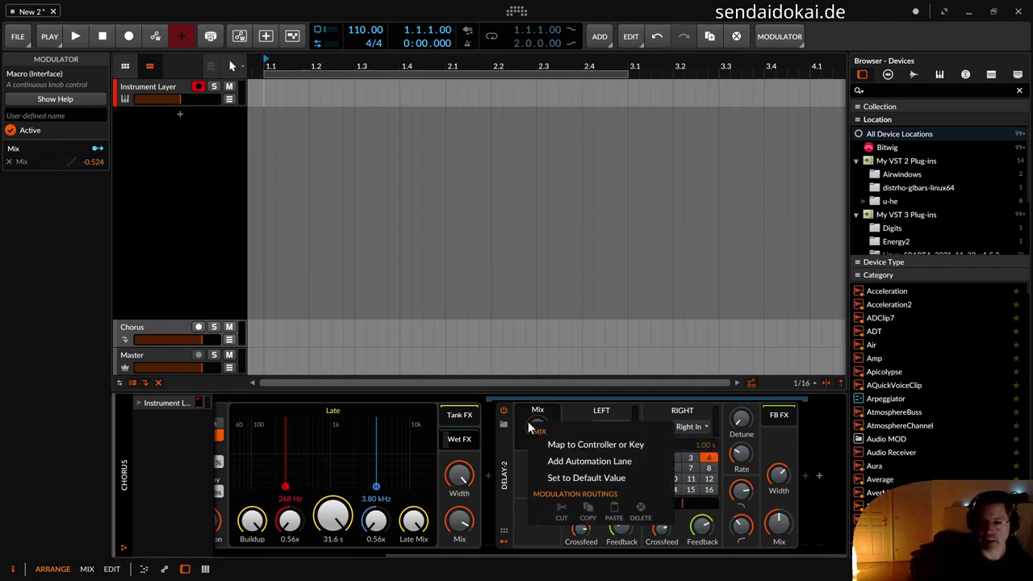
left_click(553, 438)
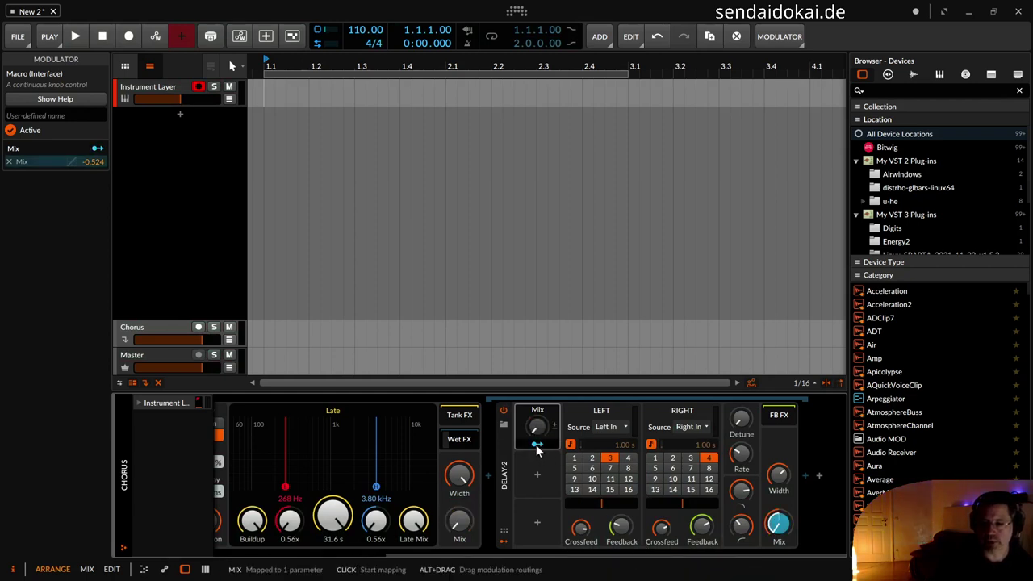
Step: Set Delay-2's Mix to 0 % and replace its macro modulation with an amount of about +0.484
double_click(783, 530)
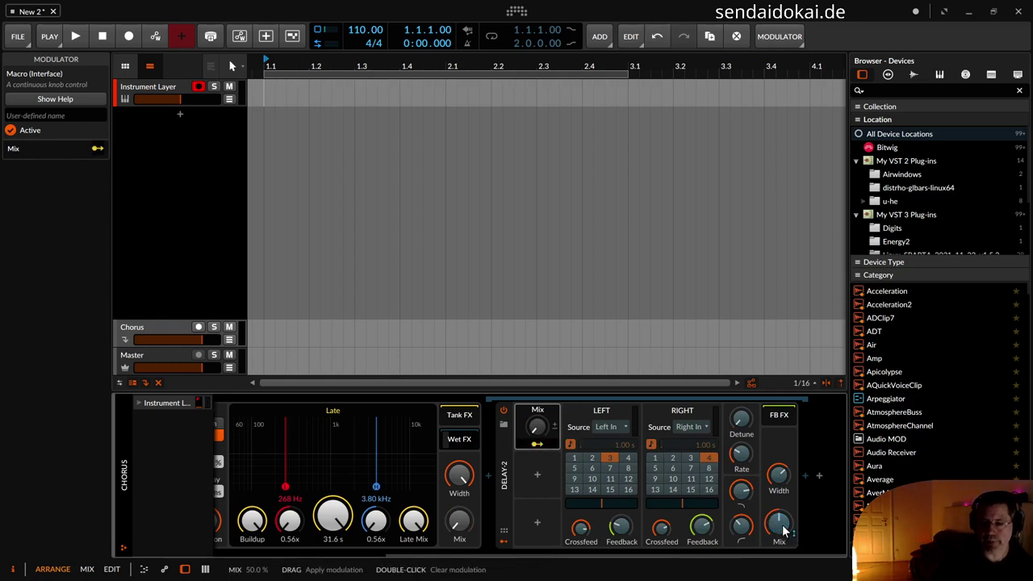
key("Escape")
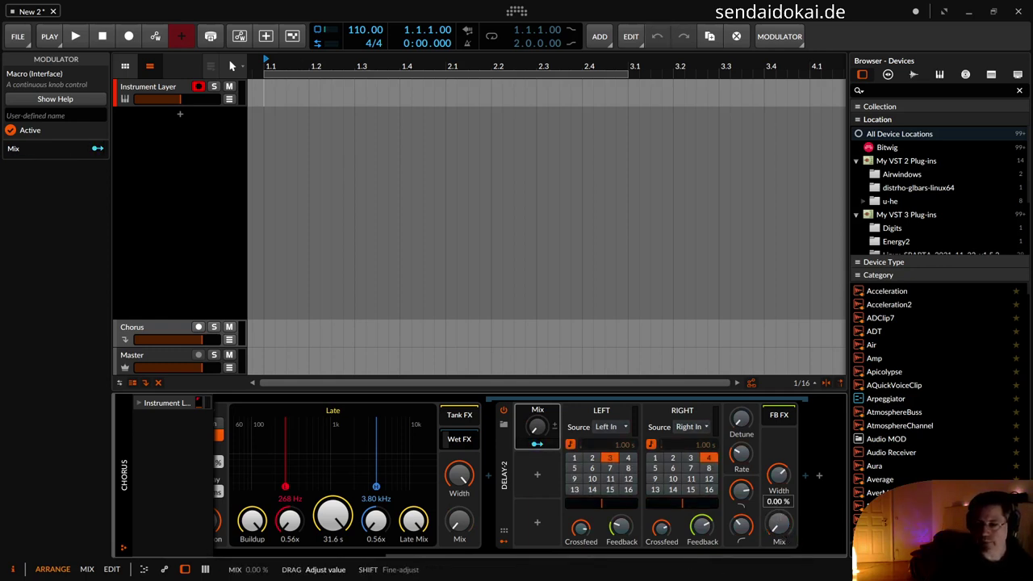
left_click_drag(537, 448, 778, 523)
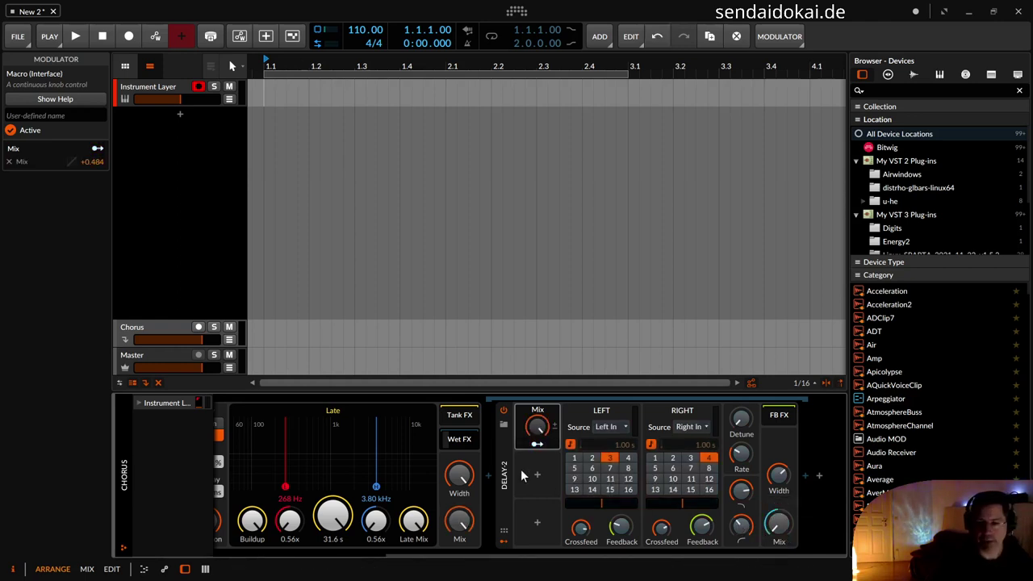